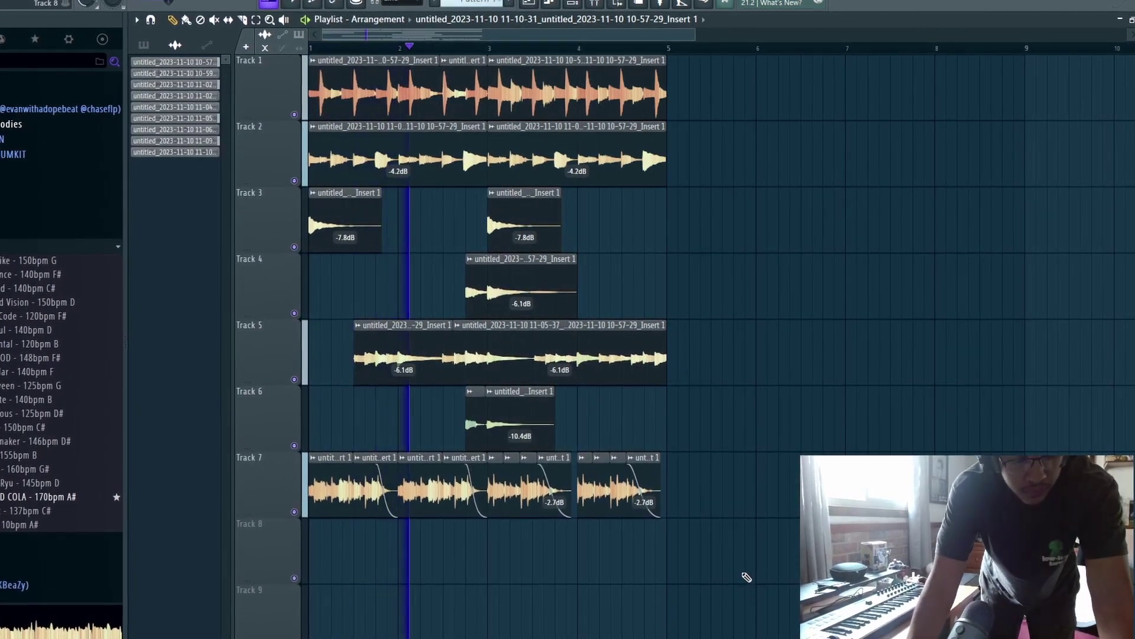
- Repeat all the playlist clips until they fill 16 bars, and delete the Track 7 clips from bar 9 onward
{"action": "key", "text": "ctrl+a"}
{"action": "key", "text": "ctrl+b"}
{"action": "scroll", "coordinate": [639, 317], "scroll_direction": "down", "scroll_amount": 3}
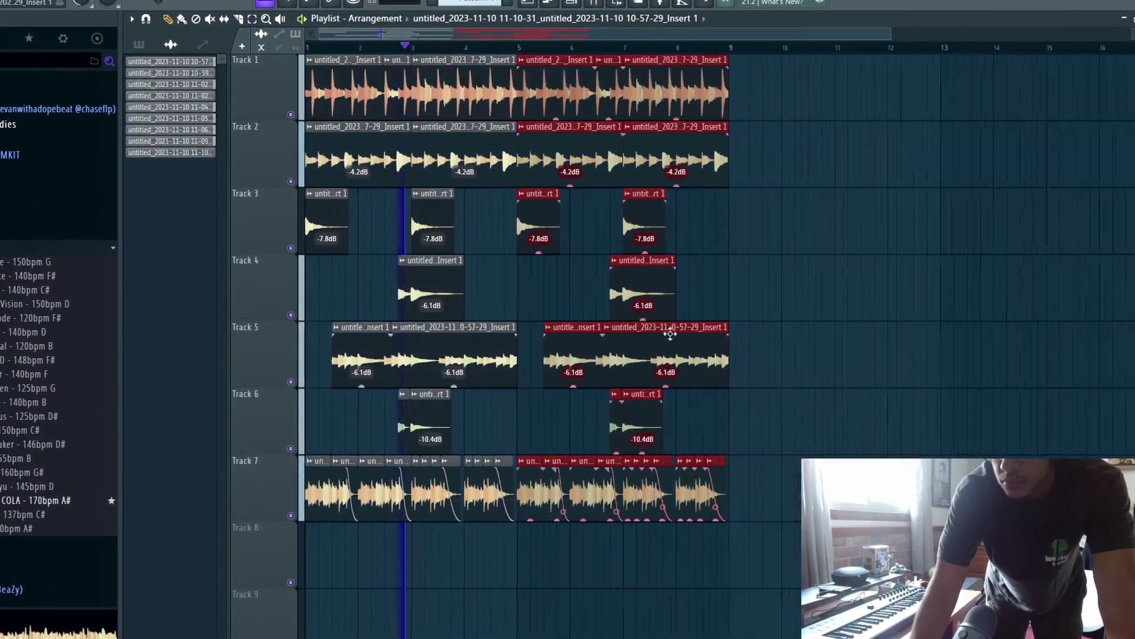
{"action": "scroll", "coordinate": [670, 334], "scroll_direction": "down", "scroll_amount": 2}
{"action": "key", "text": "ctrl+b"}
{"action": "key", "text": "ctrl+b"}
{"action": "left_click_drag", "start_coordinate": [559, 491], "coordinate": [728, 532]}
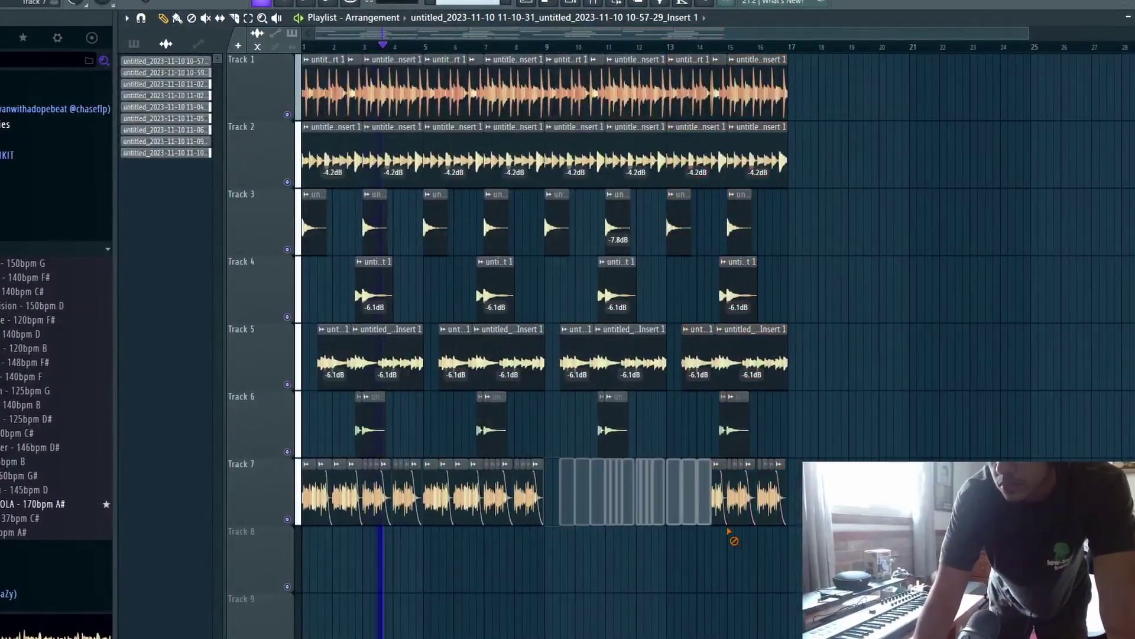
- Add Lifeline Expanse to the second effect slot of the Master channel and continue its trial
{"action": "left_click", "coordinate": [595, 2]}
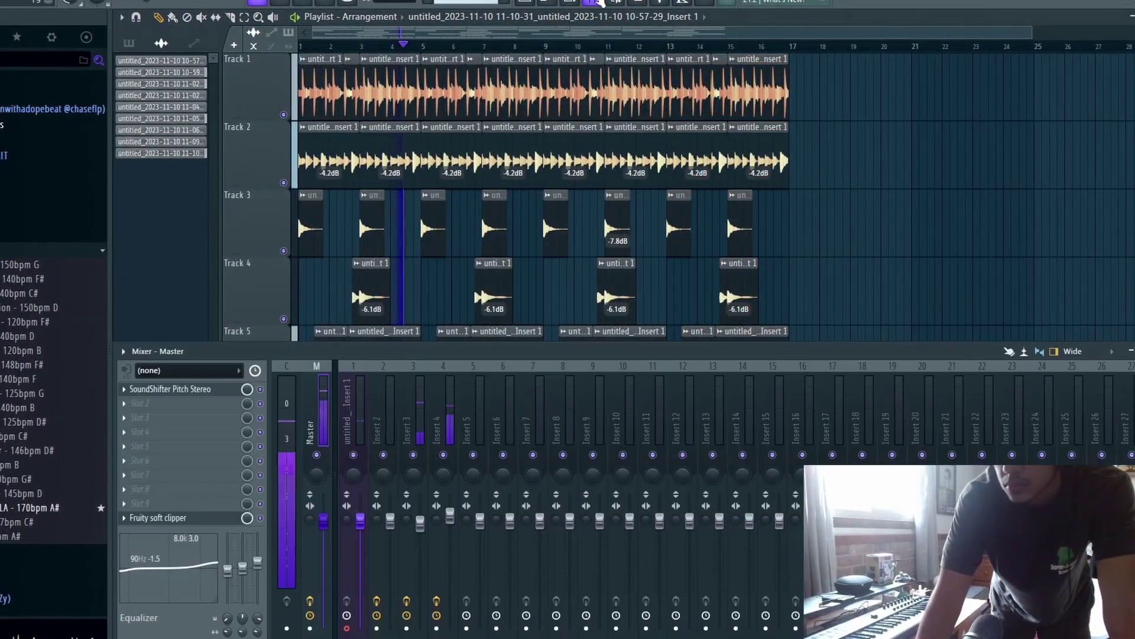
{"action": "left_click", "coordinate": [599, 2]}
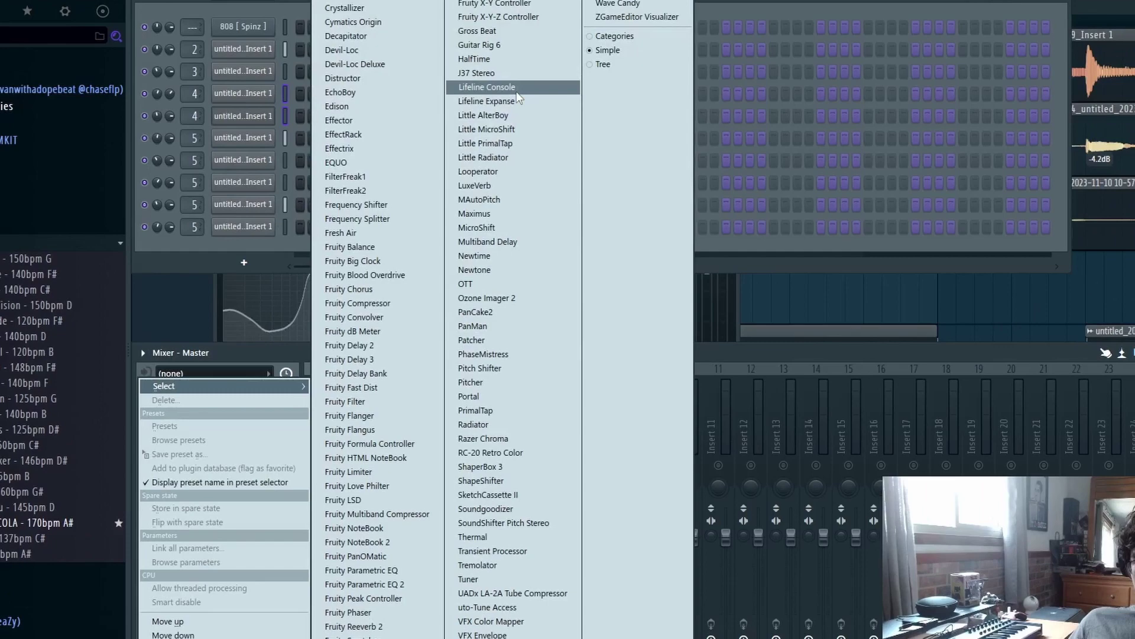
{"action": "left_click", "coordinate": [507, 99]}
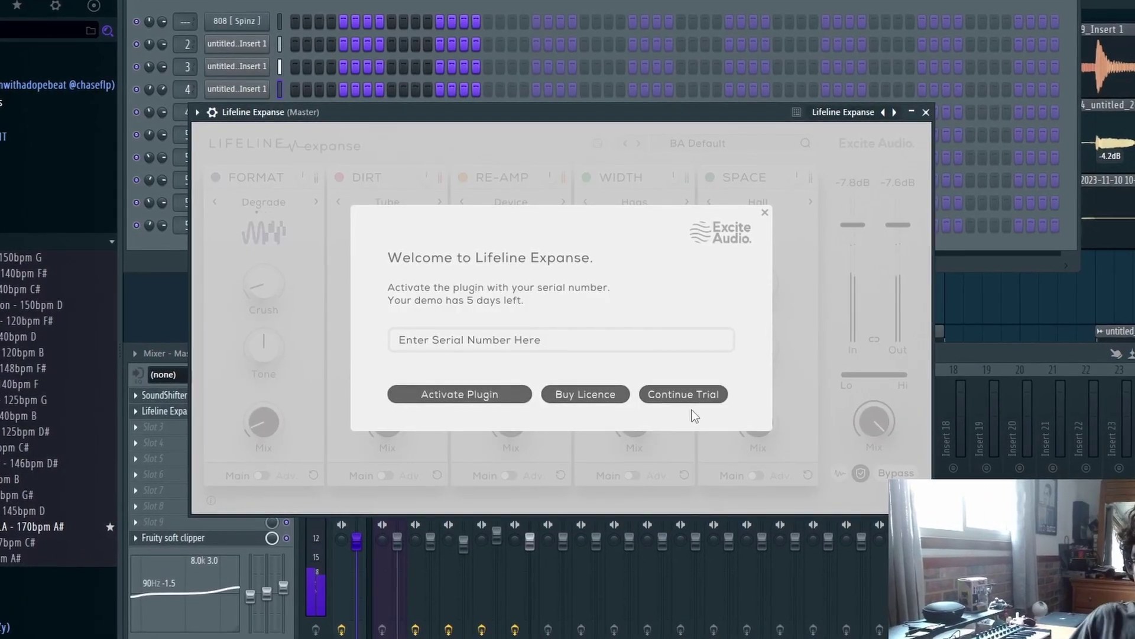
{"action": "left_click", "coordinate": [680, 394]}
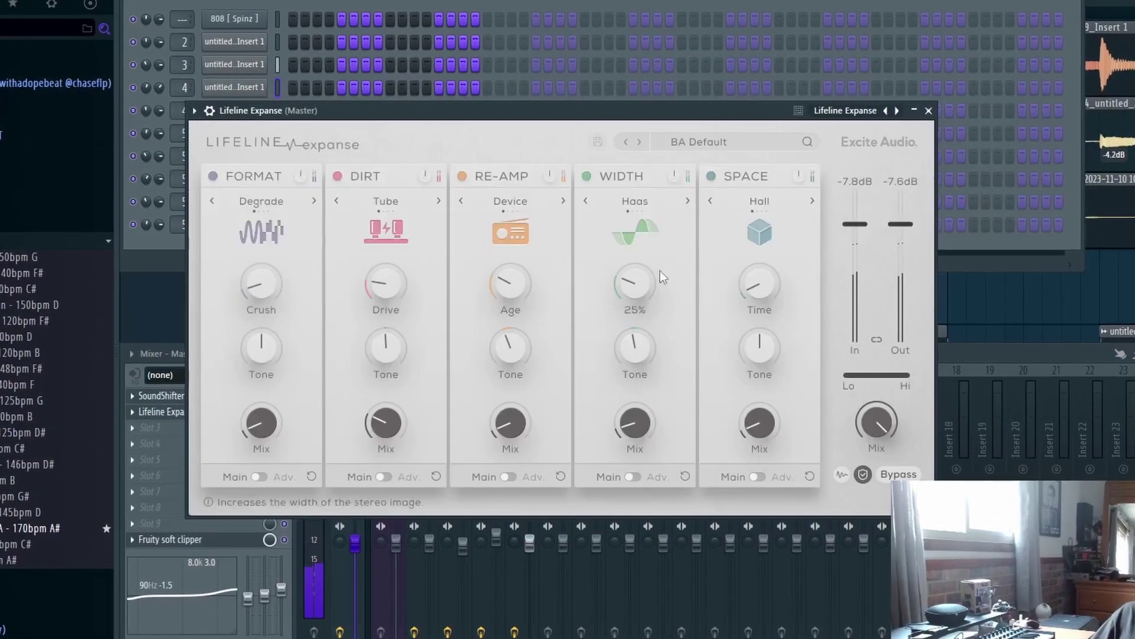
- Load the GTR Acoustic Space preset in Lifeline Expanse and close the plugin window
{"action": "left_click", "coordinate": [700, 142]}
{"action": "mouse_move", "coordinate": [587, 334]}
{"action": "left_click", "coordinate": [725, 175]}
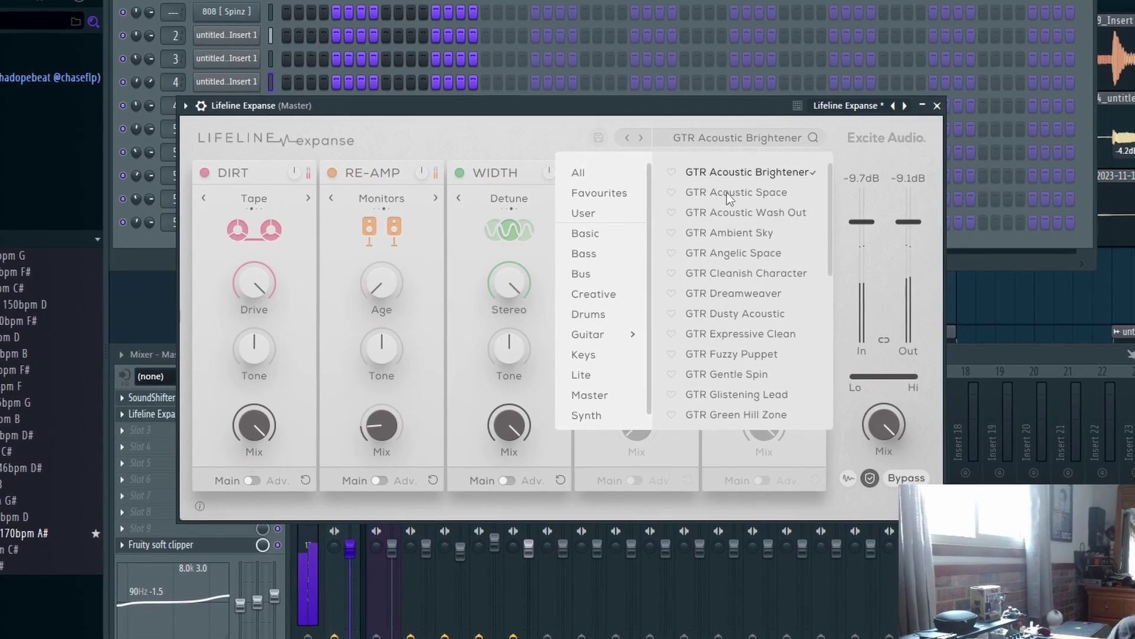
{"action": "left_click", "coordinate": [641, 137]}
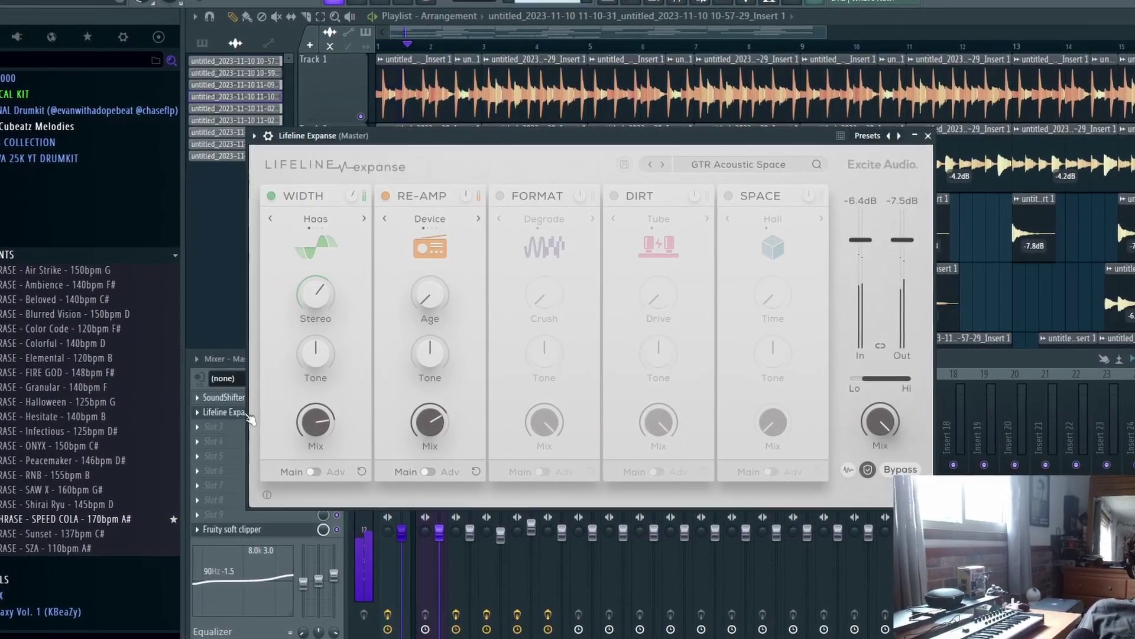
{"action": "key", "text": "Escape"}
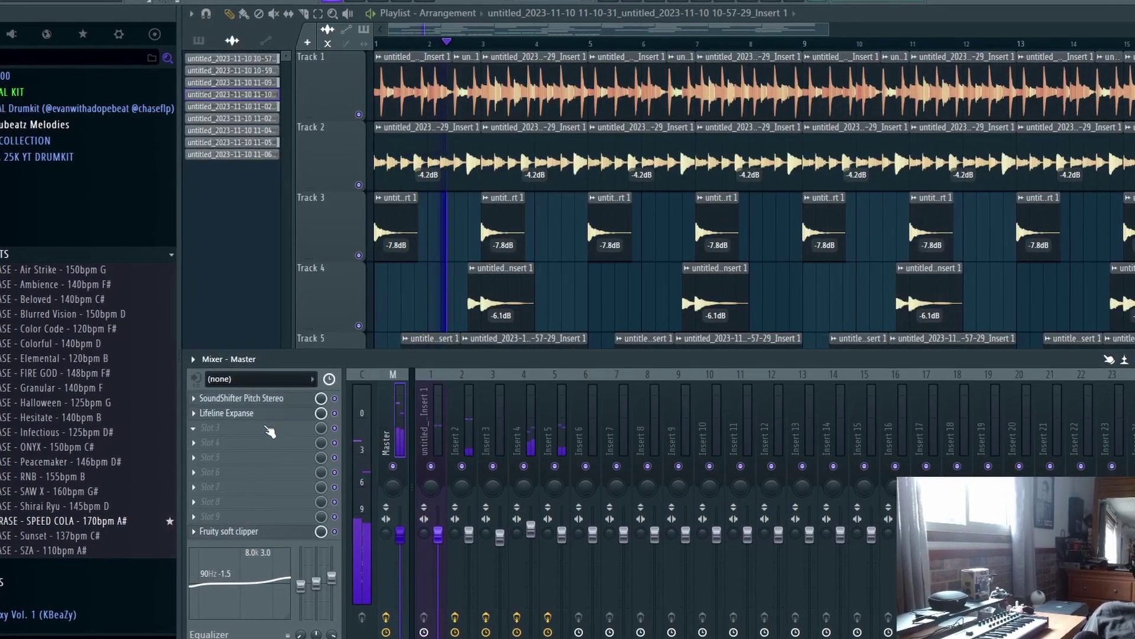
- Add Fruity Parametric EQ 2 to the Master's third slot, cutting a lower band and slightly boosting a higher one
{"action": "left_click", "coordinate": [262, 430]}
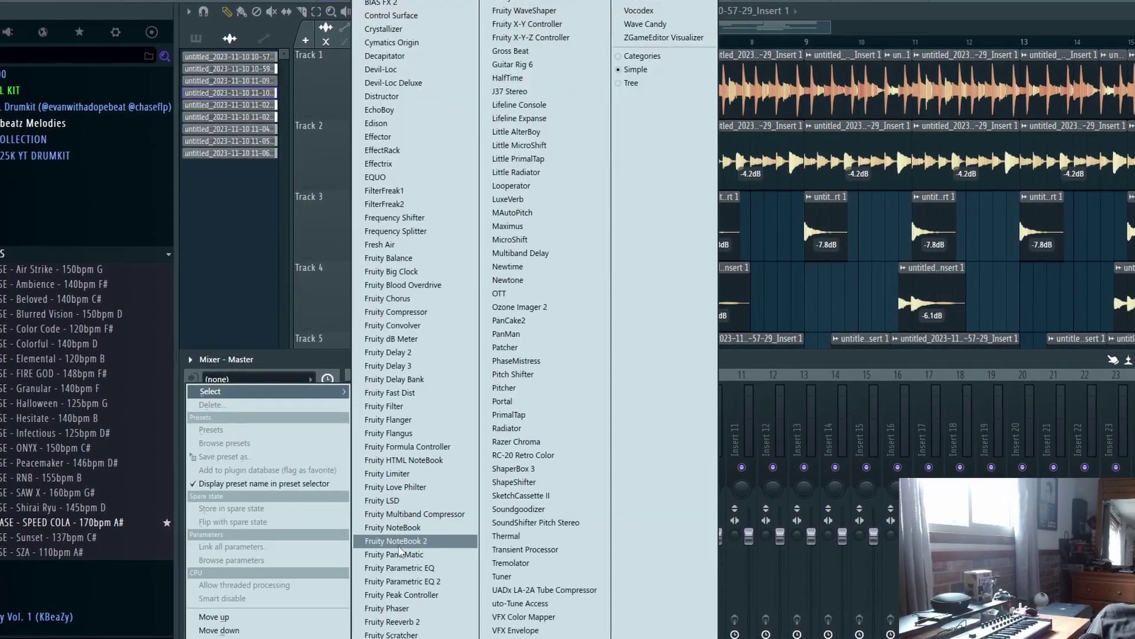
{"action": "left_click", "coordinate": [402, 582]}
{"action": "left_click_drag", "start_coordinate": [364, 270], "coordinate": [376, 298]}
{"action": "left_click_drag", "start_coordinate": [562, 270], "coordinate": [565, 264]}
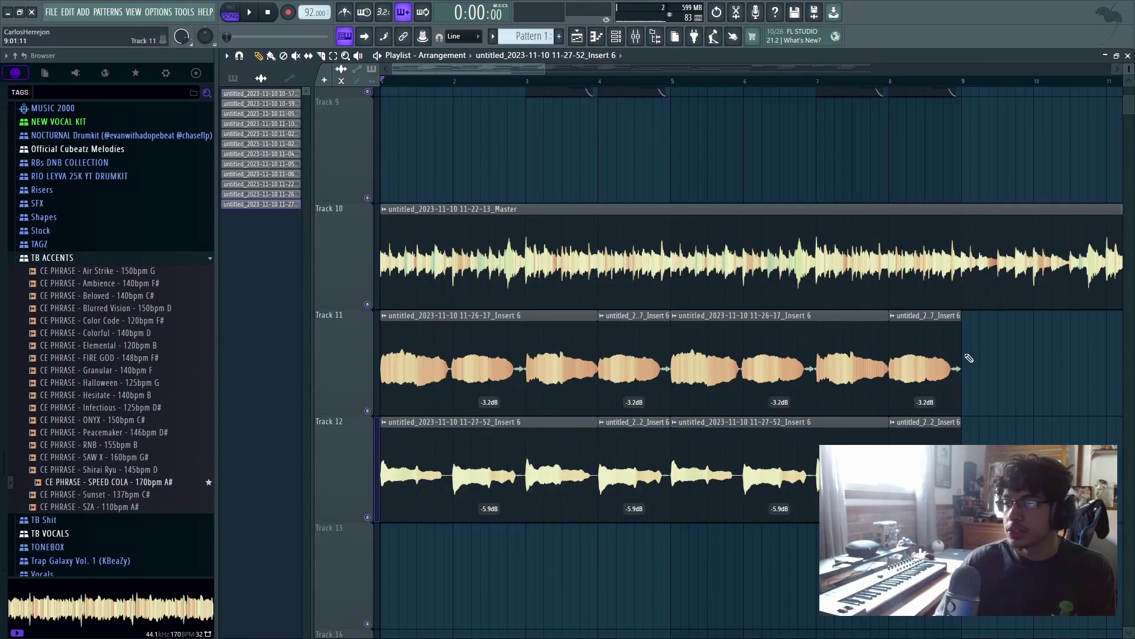
- Play the arrangement from the start to hear the layers on Tracks 11 and 12
{"action": "left_click", "coordinate": [330, 314]}
{"action": "left_click_drag", "start_coordinate": [452, 397], "coordinate": [451, 504]}
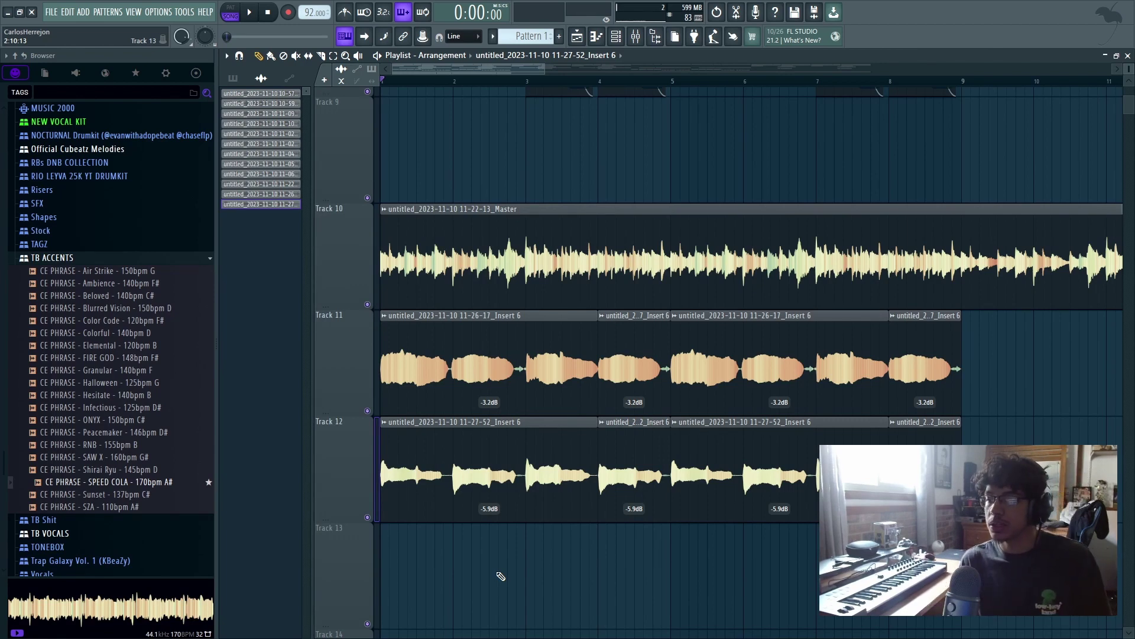
{"action": "key", "text": "space"}
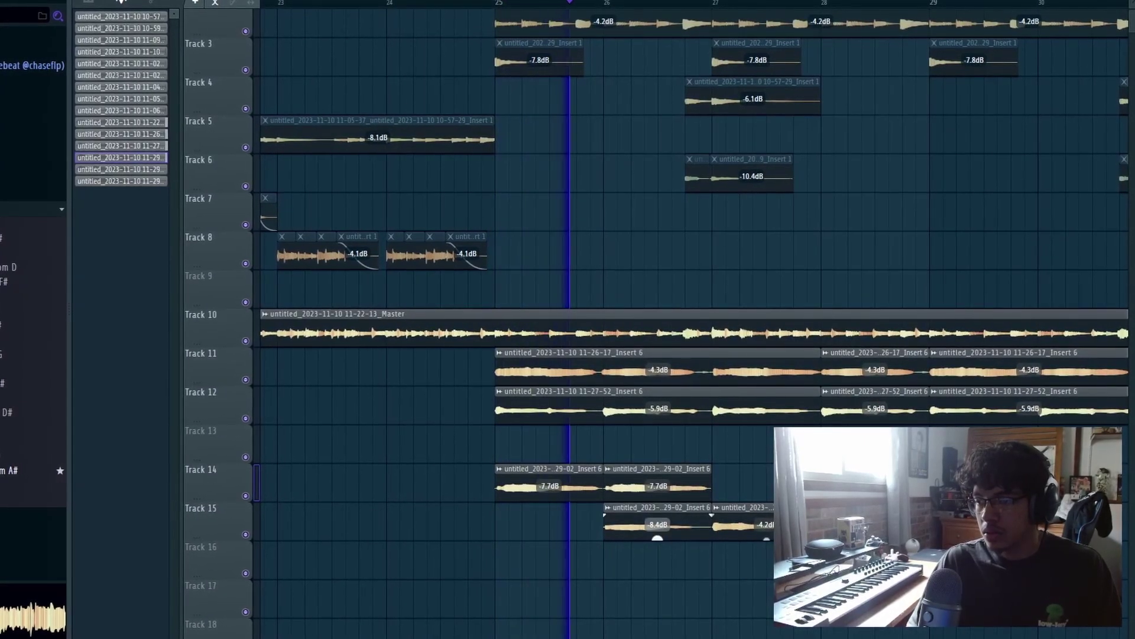
- Set the second Track 14 clip's gain to -9.2 dB and duplicate the clip twice to its right
{"action": "left_click_drag", "start_coordinate": [656, 501], "coordinate": [657, 501]}
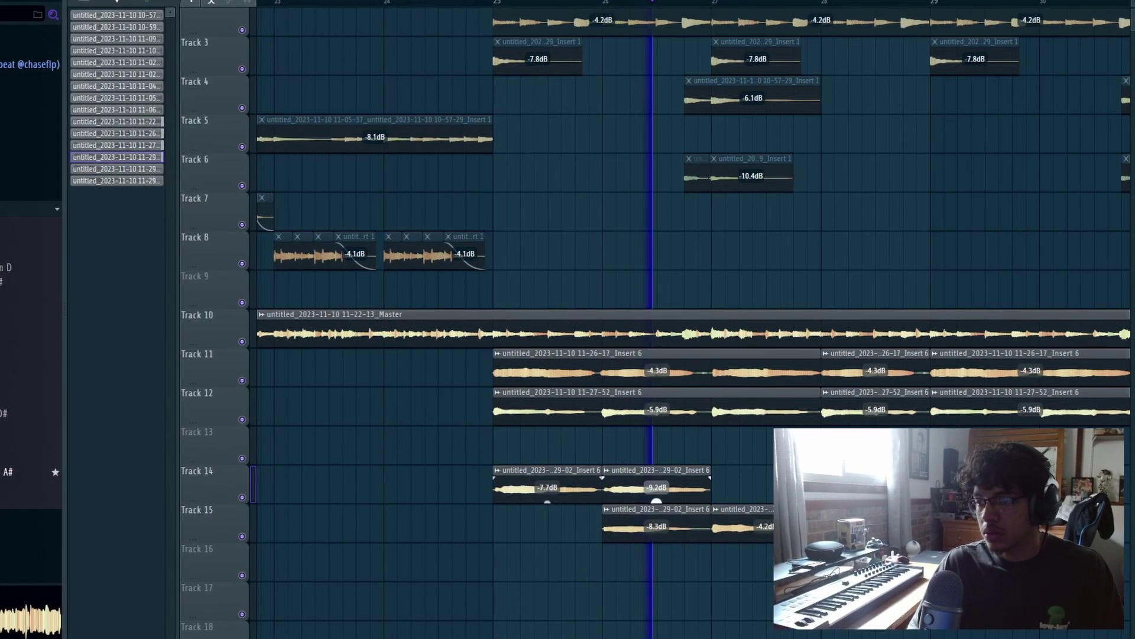
{"action": "scroll", "coordinate": [750, 584], "scroll_direction": "right", "scroll_amount": 3}
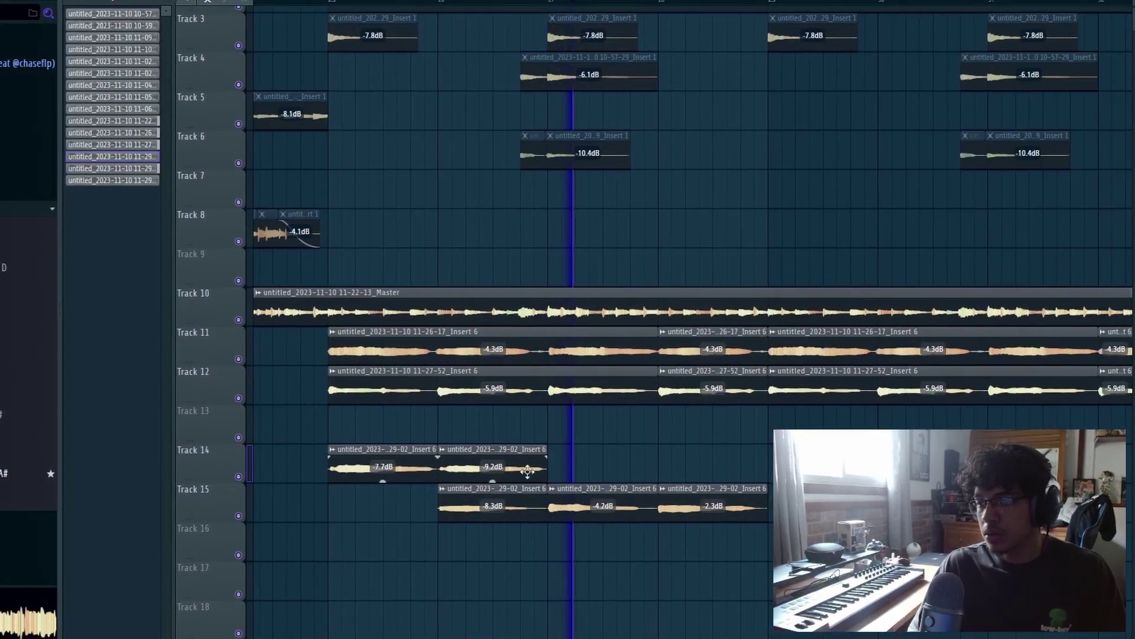
{"action": "left_click", "coordinate": [529, 456]}
{"action": "key", "text": "ctrl+b"}
{"action": "key", "text": "ctrl+b"}
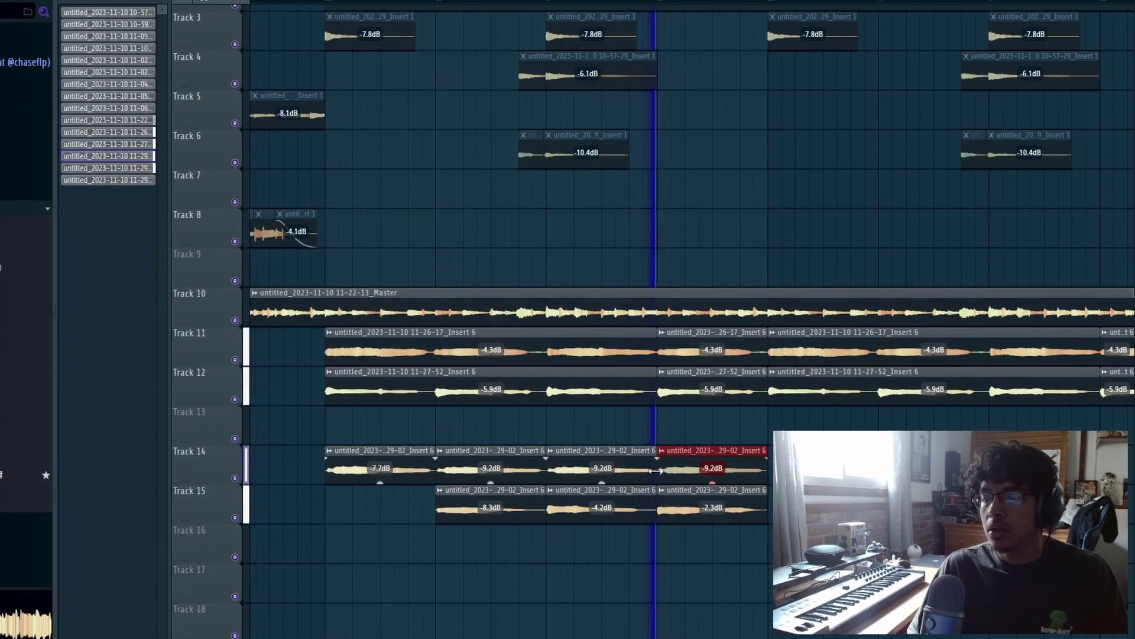
- Close the SoundShifter plugin and the mixer, and review the bounced Master clips on Tracks 16 and 17
{"action": "scroll", "coordinate": [728, 511], "scroll_direction": "down", "scroll_amount": 4}
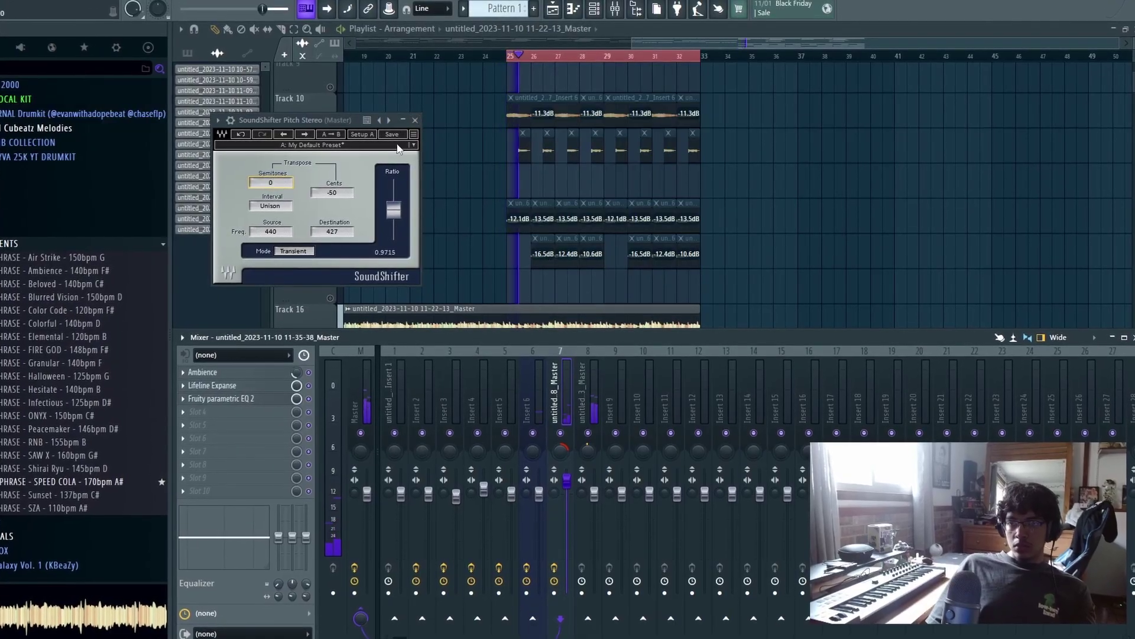
{"action": "left_click", "coordinate": [416, 123]}
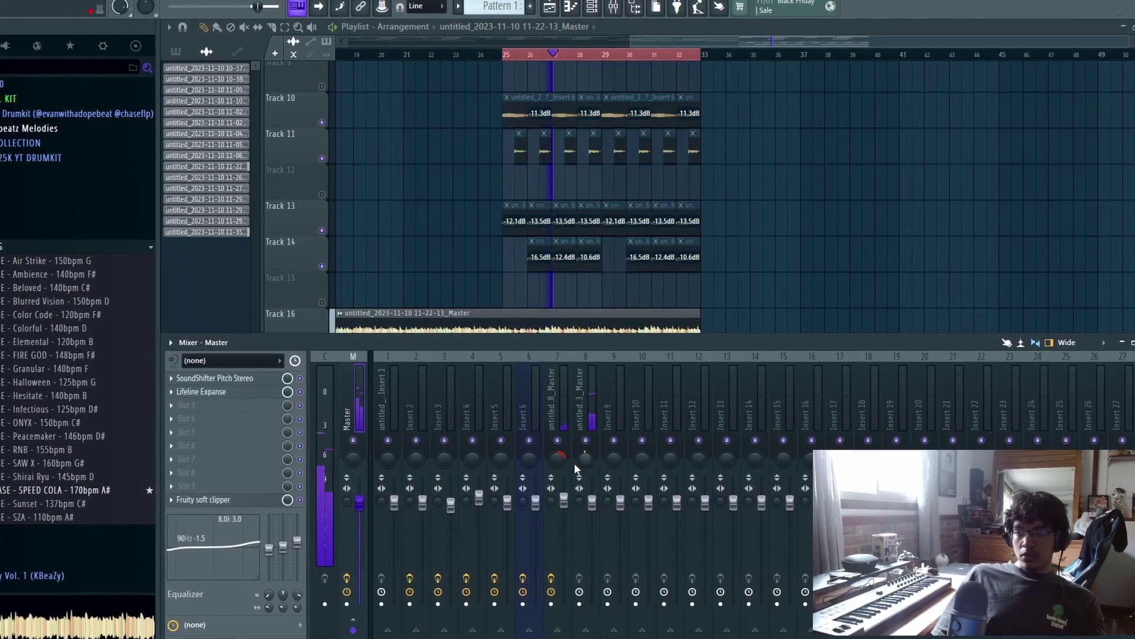
{"action": "key", "text": "F9"}
{"action": "scroll", "coordinate": [781, 304], "scroll_direction": "down", "scroll_amount": 2}
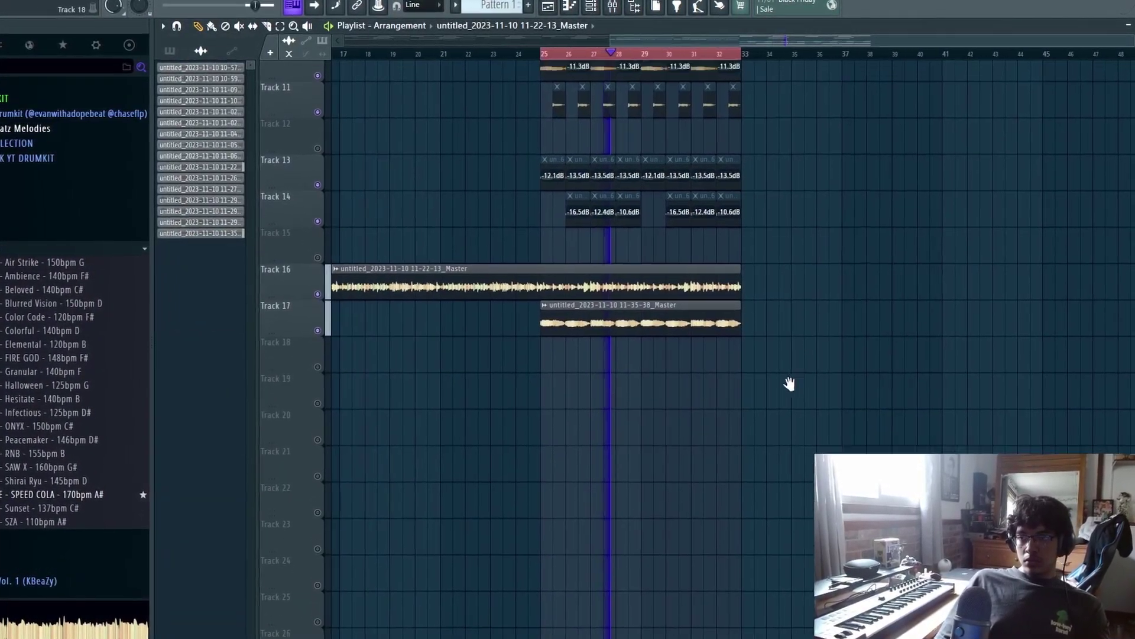
{"action": "scroll", "coordinate": [788, 397], "scroll_direction": "up", "scroll_amount": 2}
{"action": "scroll", "coordinate": [788, 412], "scroll_direction": "up", "scroll_amount": 1}
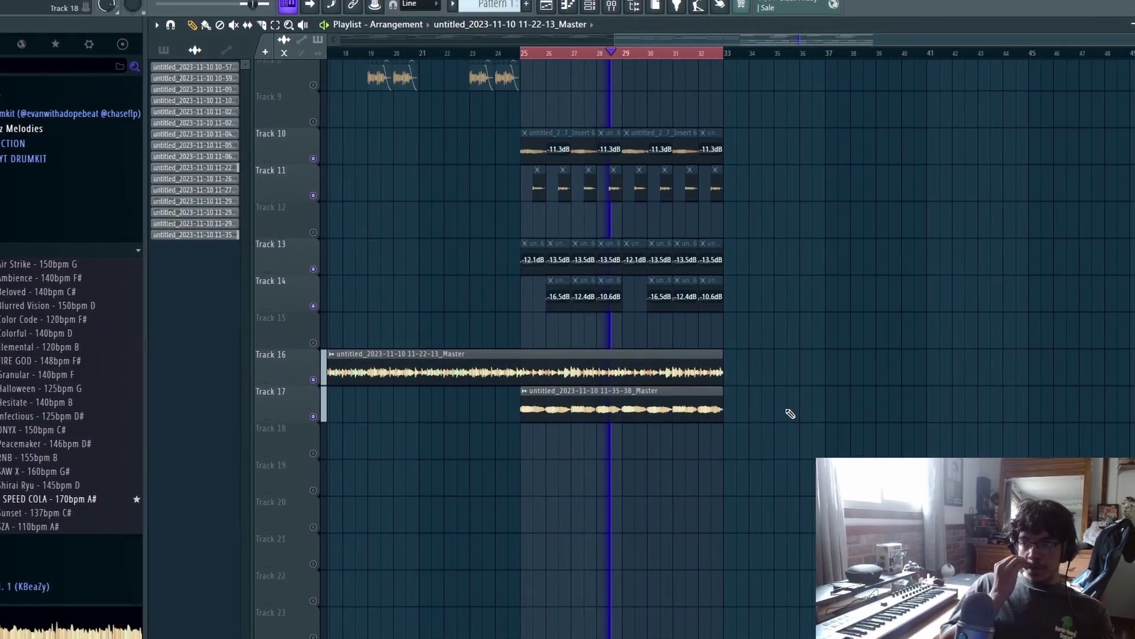
{"action": "key", "text": "space"}
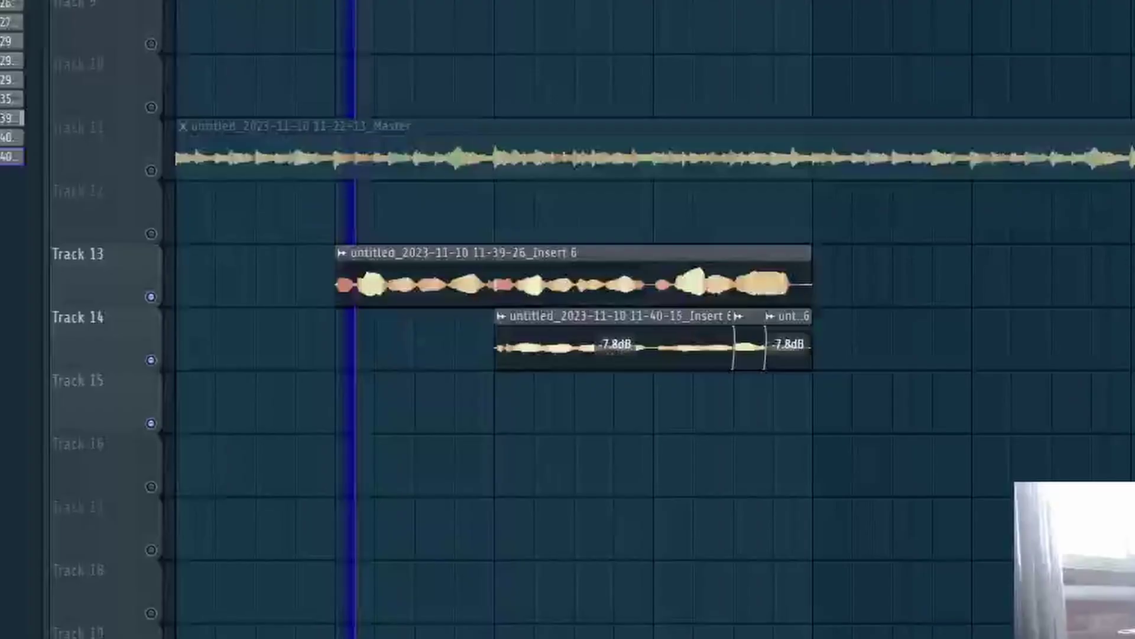
- Unmute Track 11 and slightly raise the gain of the selected Track 14 clips
{"action": "scroll", "coordinate": [162, 228], "scroll_direction": "up", "scroll_amount": 1}
{"action": "left_click", "coordinate": [151, 227]}
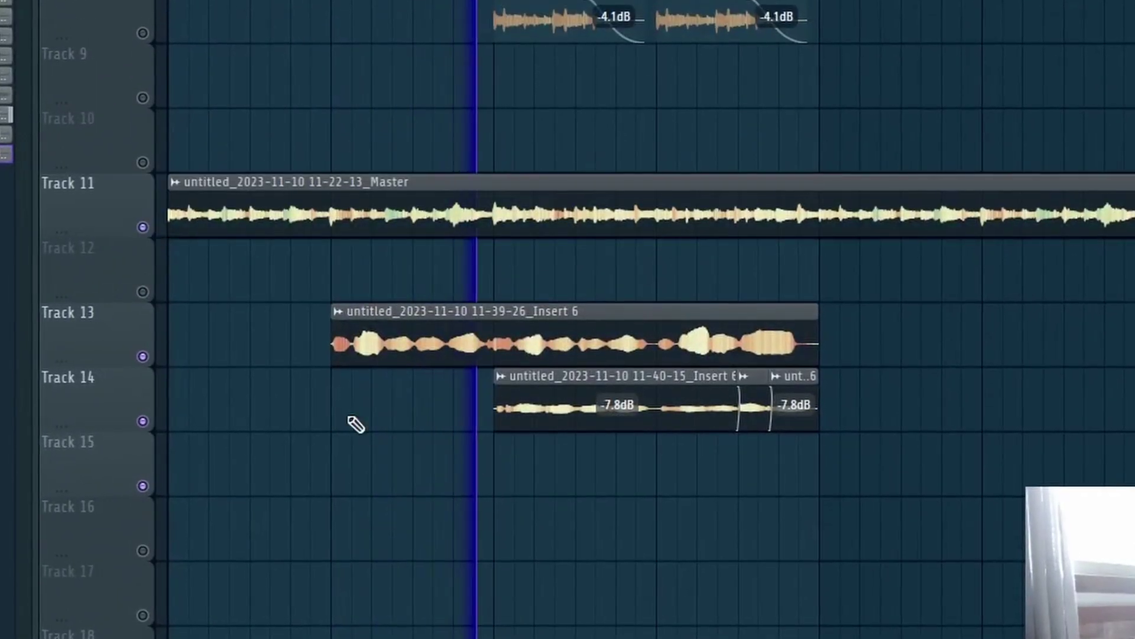
{"action": "left_click", "coordinate": [625, 393]}
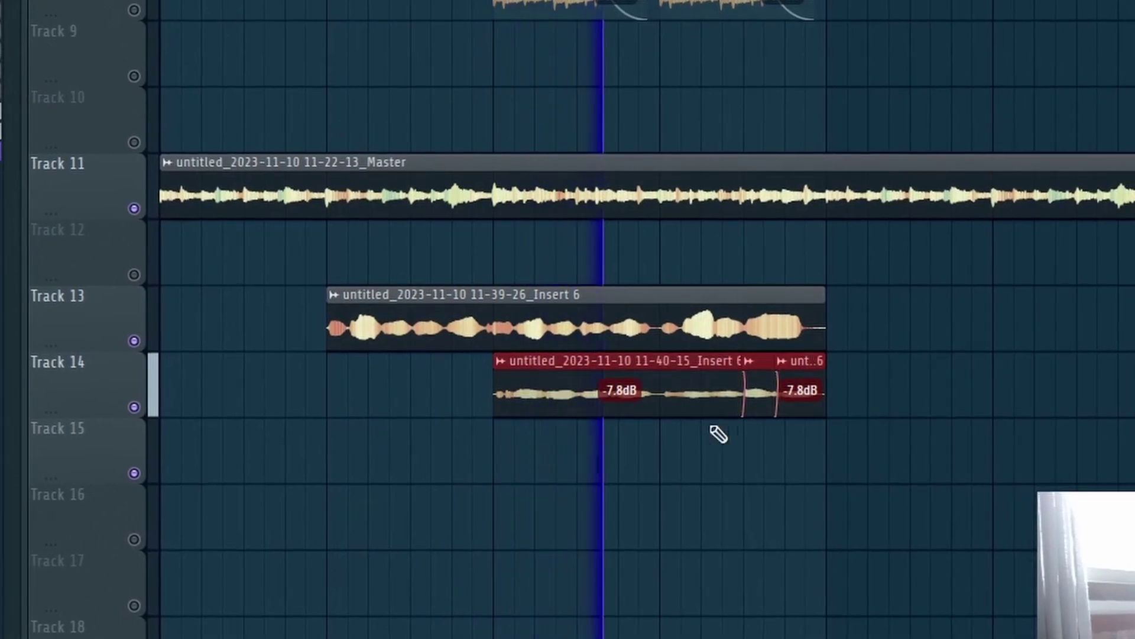
{"action": "left_click_drag", "start_coordinate": [621, 406], "coordinate": [621, 402]}
{"action": "left_click", "coordinate": [955, 532]}
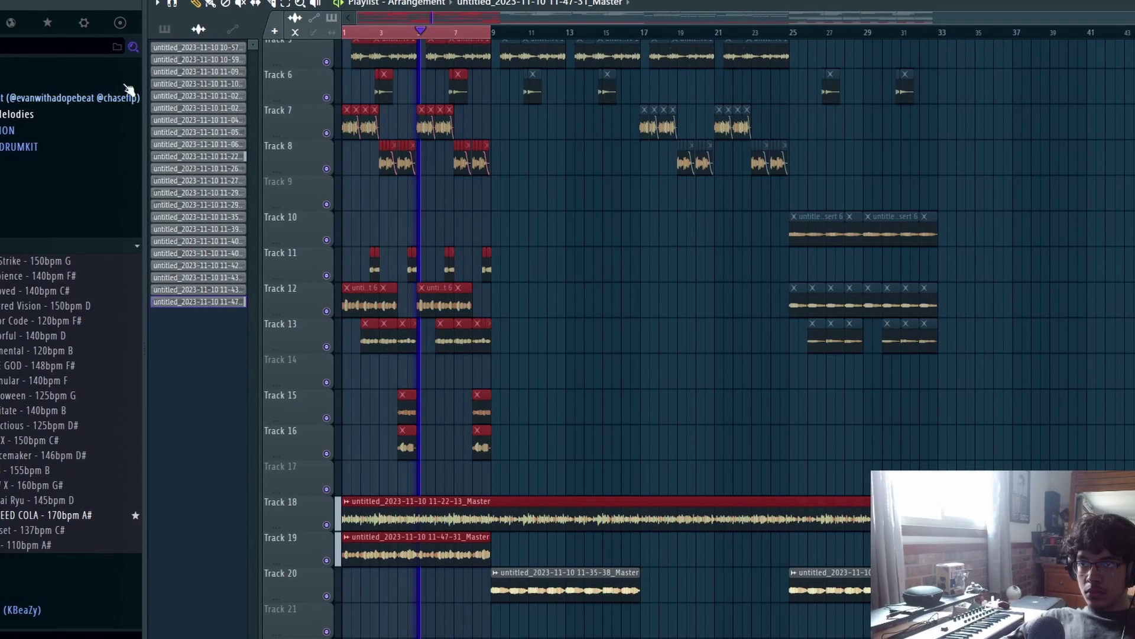
- Inspect Fruity Parametric EQ 2 and Lifeline Expanse on the 11-35-38 Master insert, continuing the Lifeline Expanse trial
{"action": "key", "text": "F9"}
{"action": "left_click", "coordinate": [201, 422]}
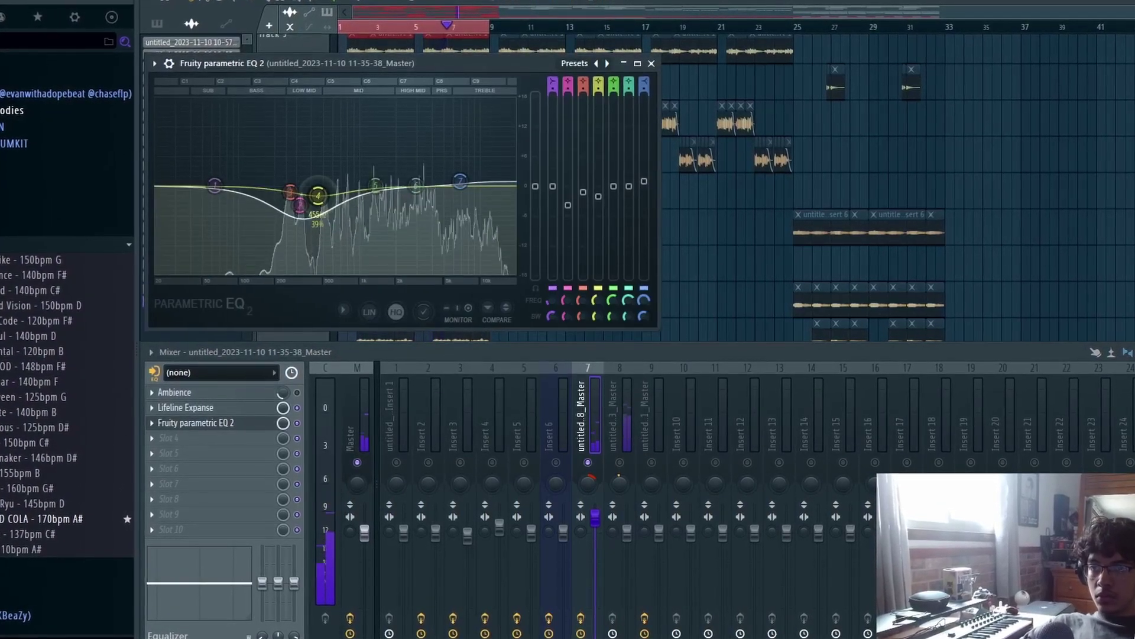
{"action": "left_click", "coordinate": [242, 412]}
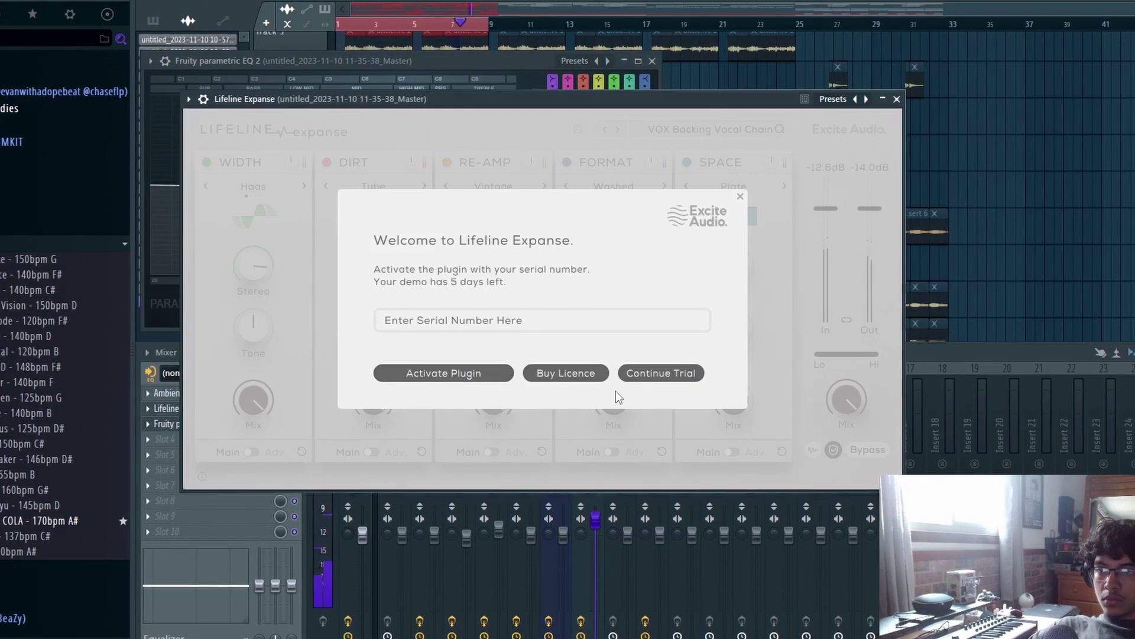
{"action": "left_click", "coordinate": [653, 386]}
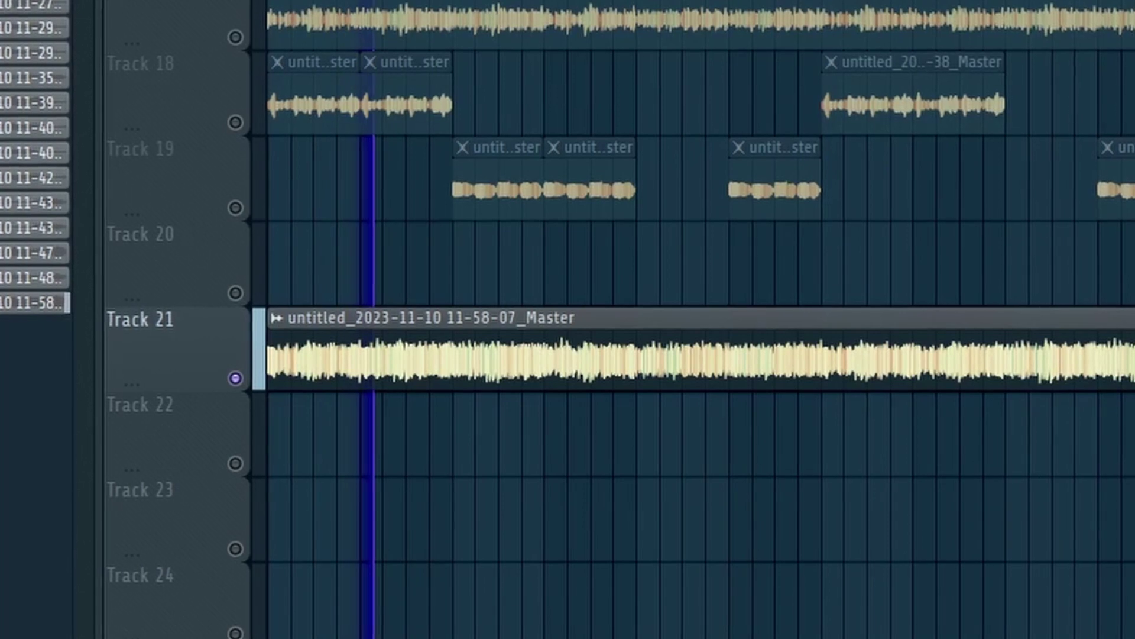
- Select the two A2 bass notes in bars 1 and 2 and repeat them through bar 8
{"action": "scroll", "coordinate": [592, 346], "scroll_direction": "up", "scroll_amount": 1}
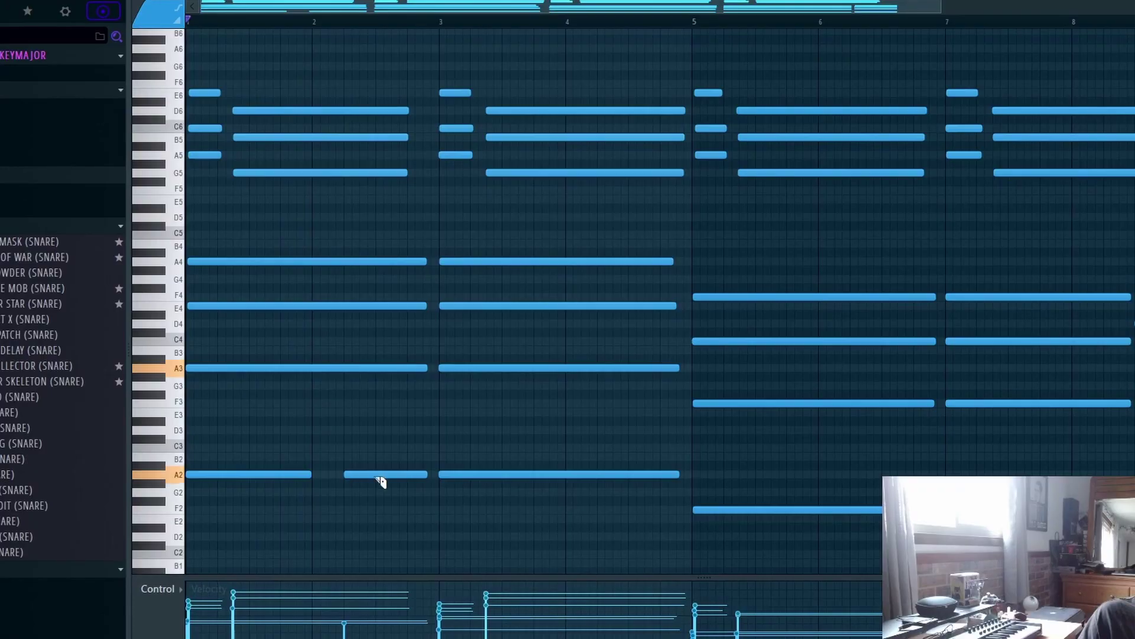
{"action": "left_click_drag", "start_coordinate": [186, 418], "coordinate": [290, 513]}
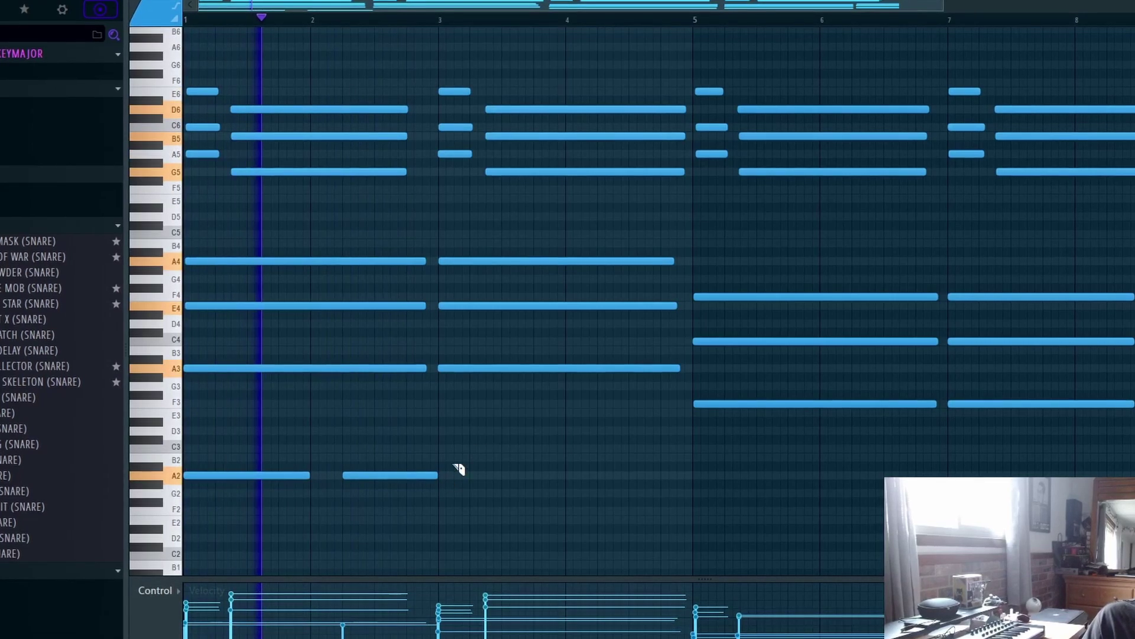
{"action": "key", "text": "ctrl+b"}
{"action": "key", "text": "ctrl+b"}
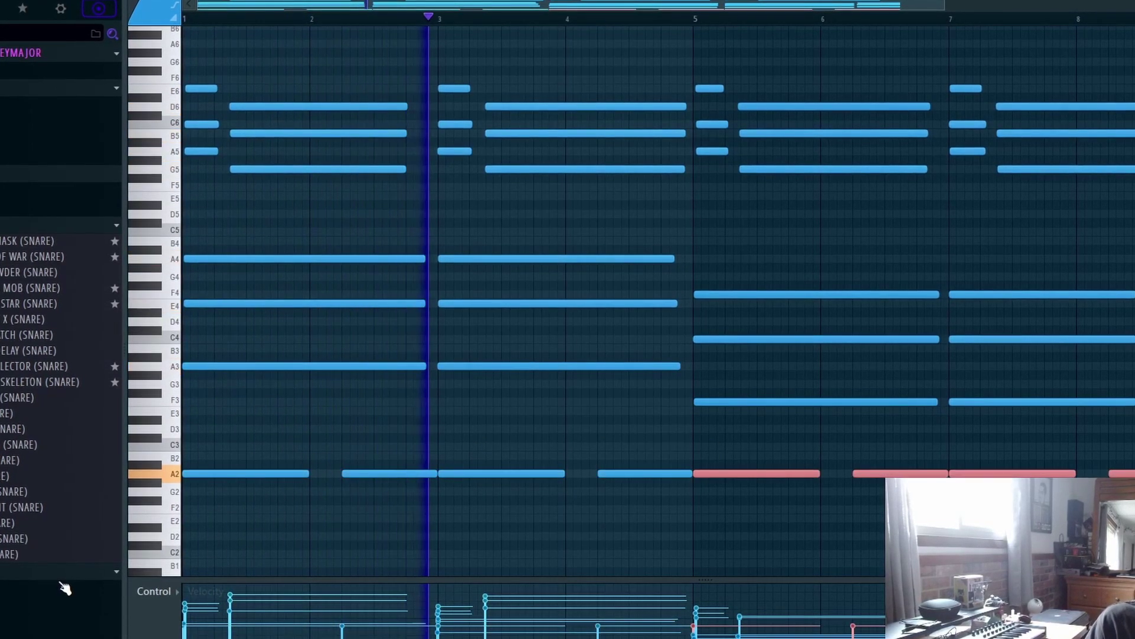
- Transpose the copied bass notes from bar 5 onward down four semitones to F2 and deselect them
{"action": "key", "text": "Down"}
{"action": "key", "text": "Down"}
{"action": "key", "text": "Down"}
{"action": "key", "text": "Down"}
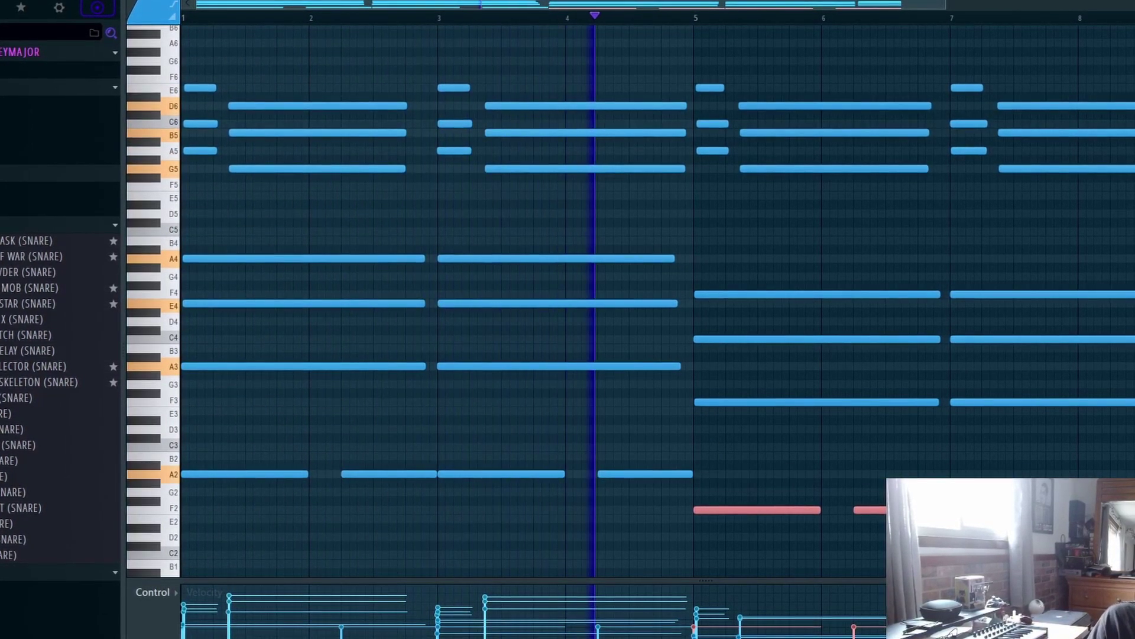
{"action": "key", "text": "ctrl+d"}
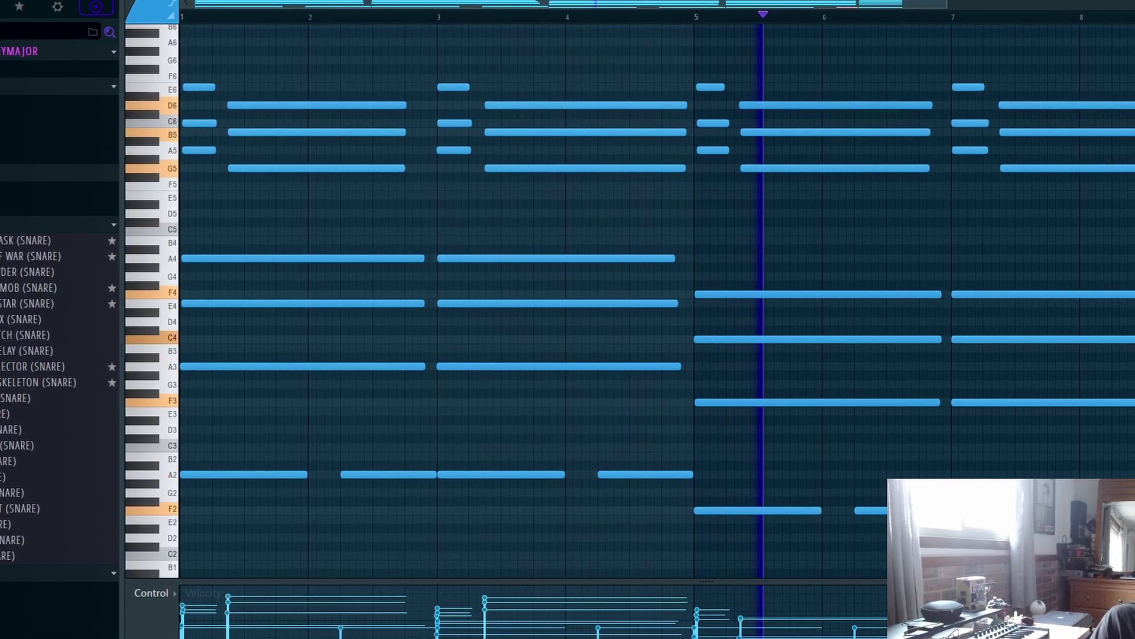
- Load the Filtered 16ths.nki instrument into Kontakt in place of Feels Like Falling
{"action": "scroll", "coordinate": [1035, 472], "scroll_direction": "down", "scroll_amount": 2}
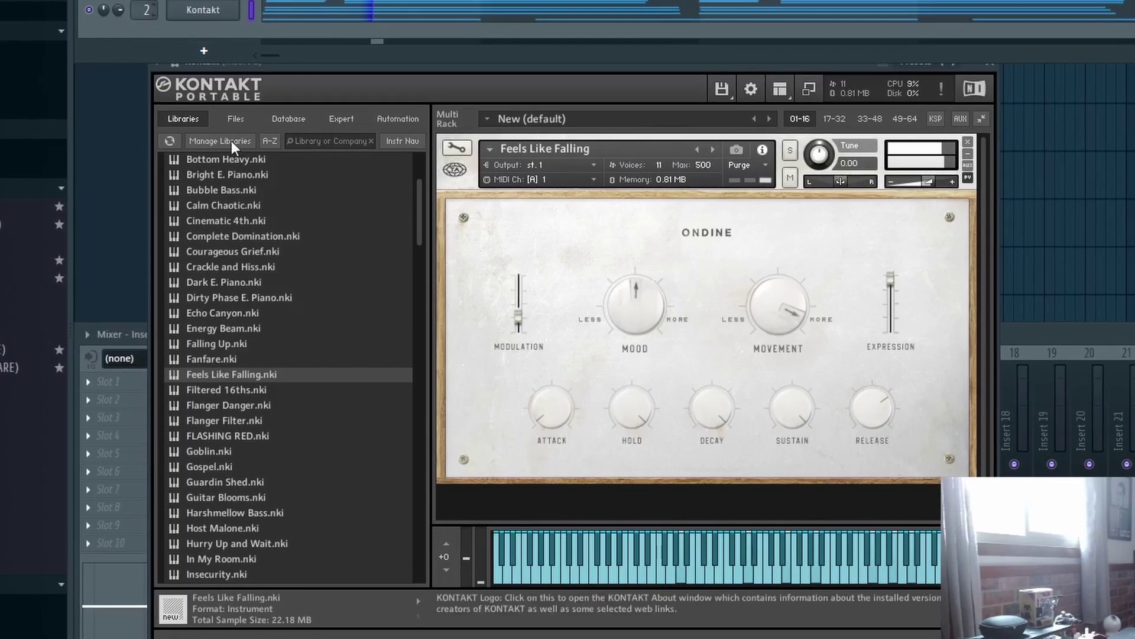
{"action": "double_click", "coordinate": [243, 388]}
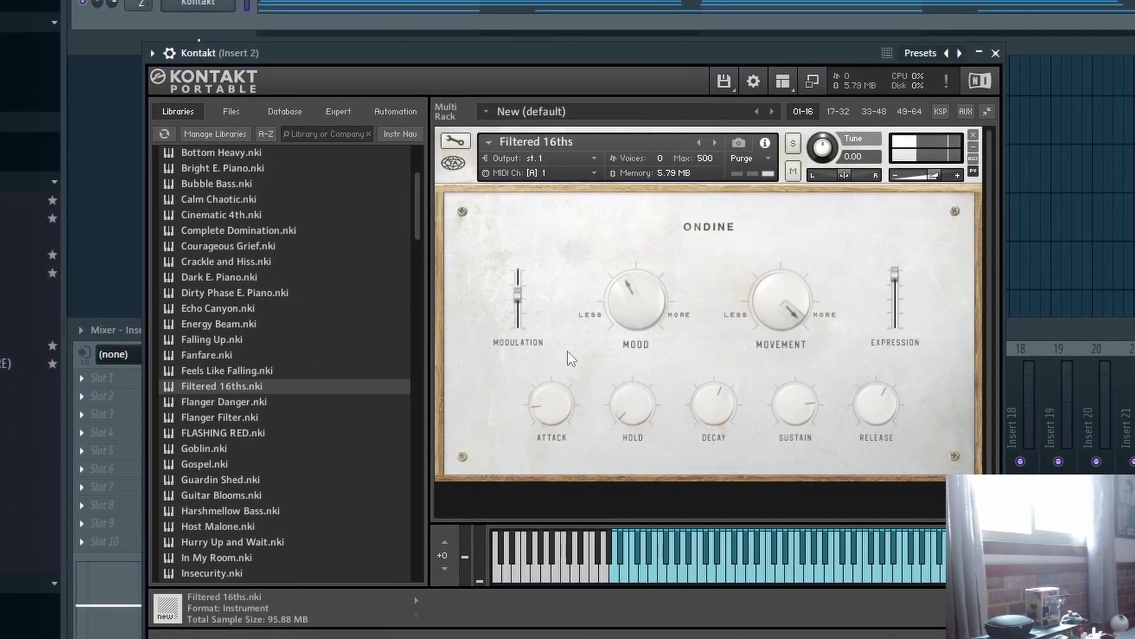
{"action": "scroll", "coordinate": [293, 364], "scroll_direction": "down", "scroll_amount": 1}
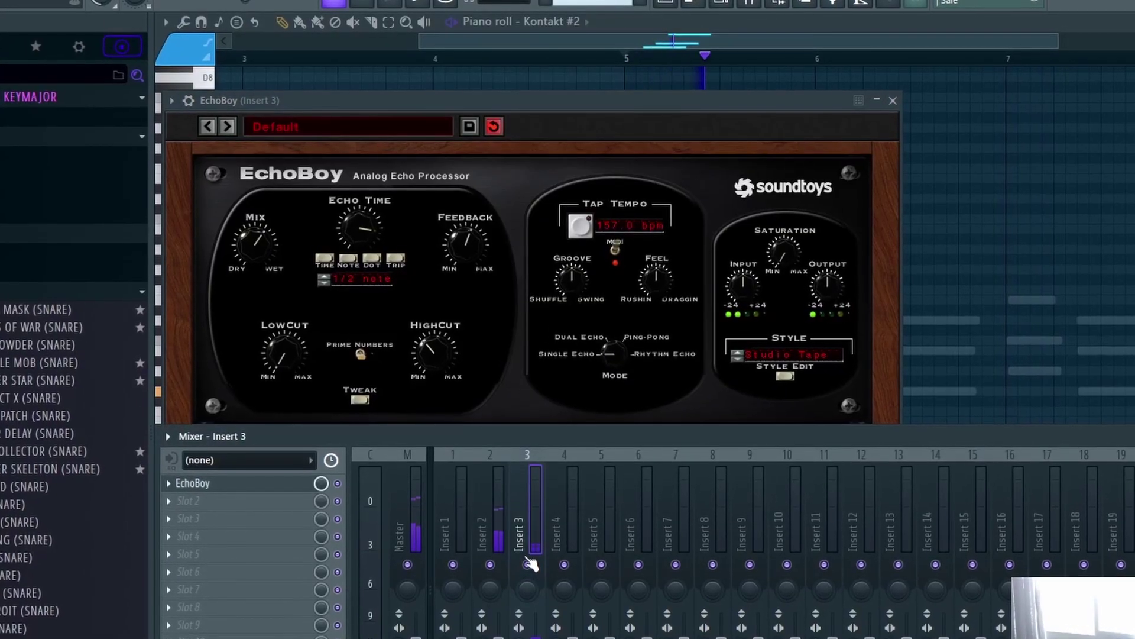
- Add Vintage Chorus after EchoBoy in the second effect slot of mixer Insert 3
{"action": "left_click", "coordinate": [248, 512]}
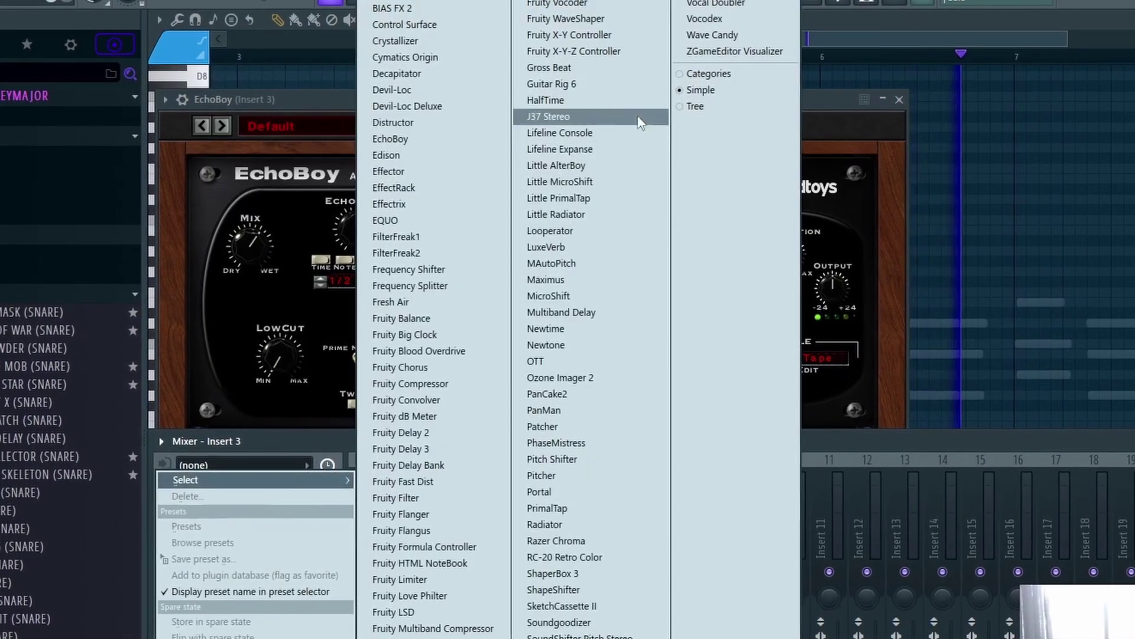
{"action": "left_click", "coordinate": [717, 2]}
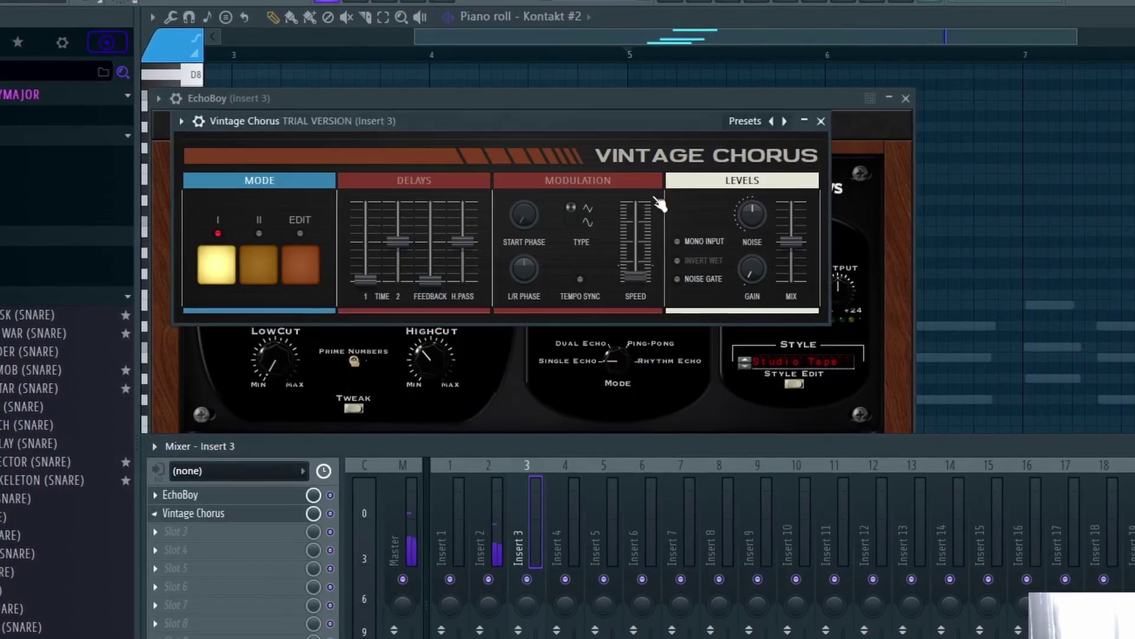
- Load the BOWSER sub bass preset from the CODING FILES V2 bank in Analog Lab V
{"action": "key", "text": "F7"}
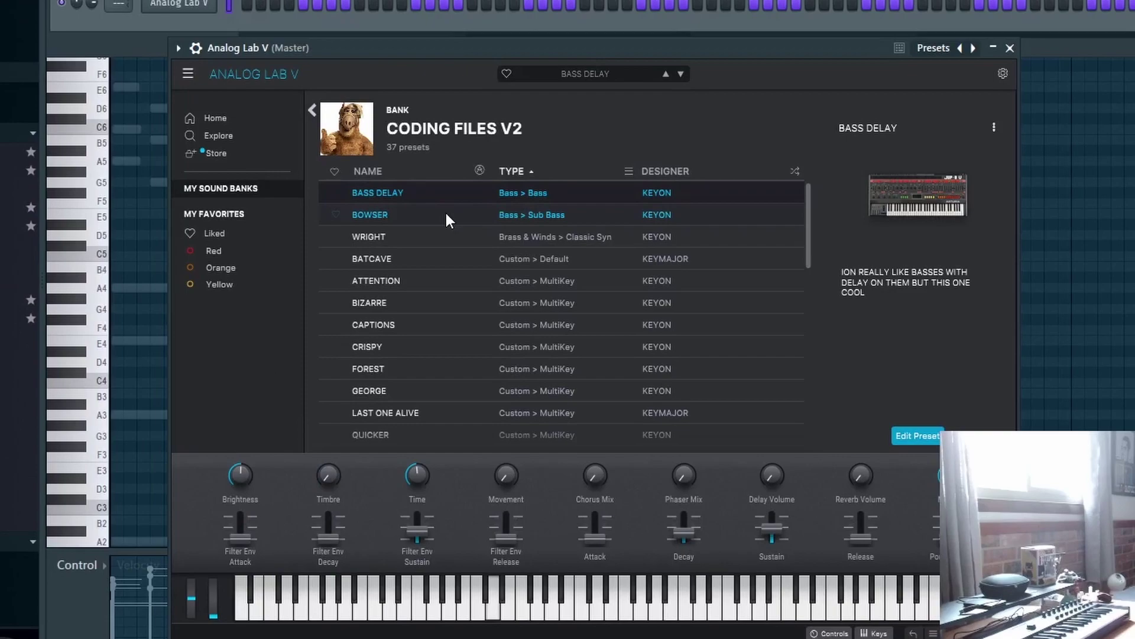
{"action": "left_click", "coordinate": [445, 210]}
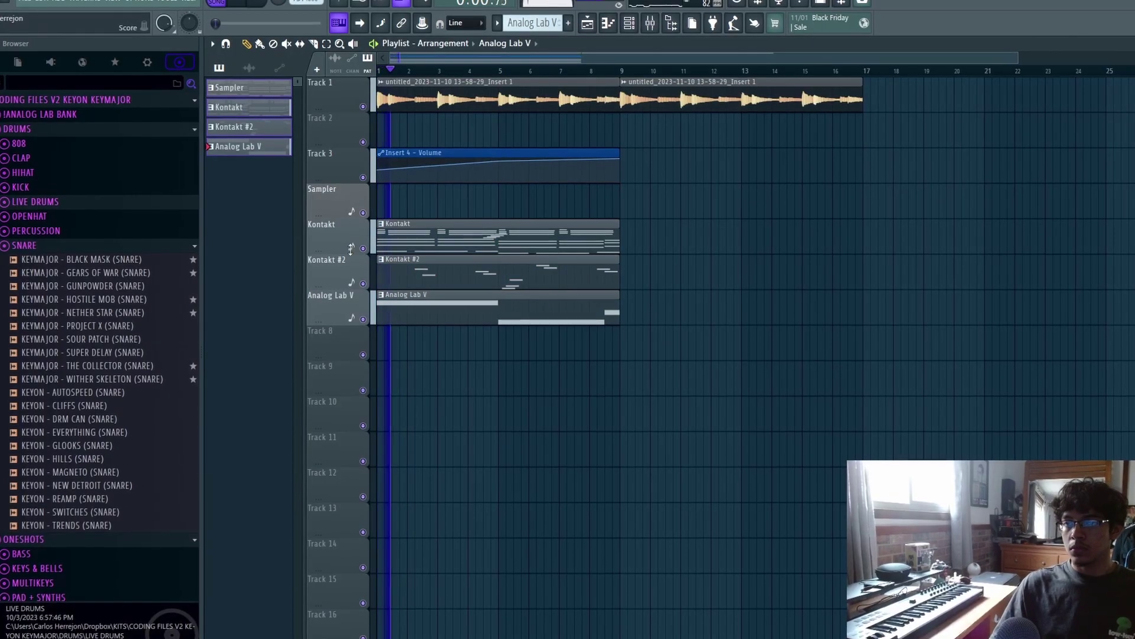
- Reorder the playlist tracks so Kontakt and Kontakt #2 follow Track 1 and Analog Lab V sits above Sampler
{"action": "left_click_drag", "start_coordinate": [352, 251], "coordinate": [349, 201]}
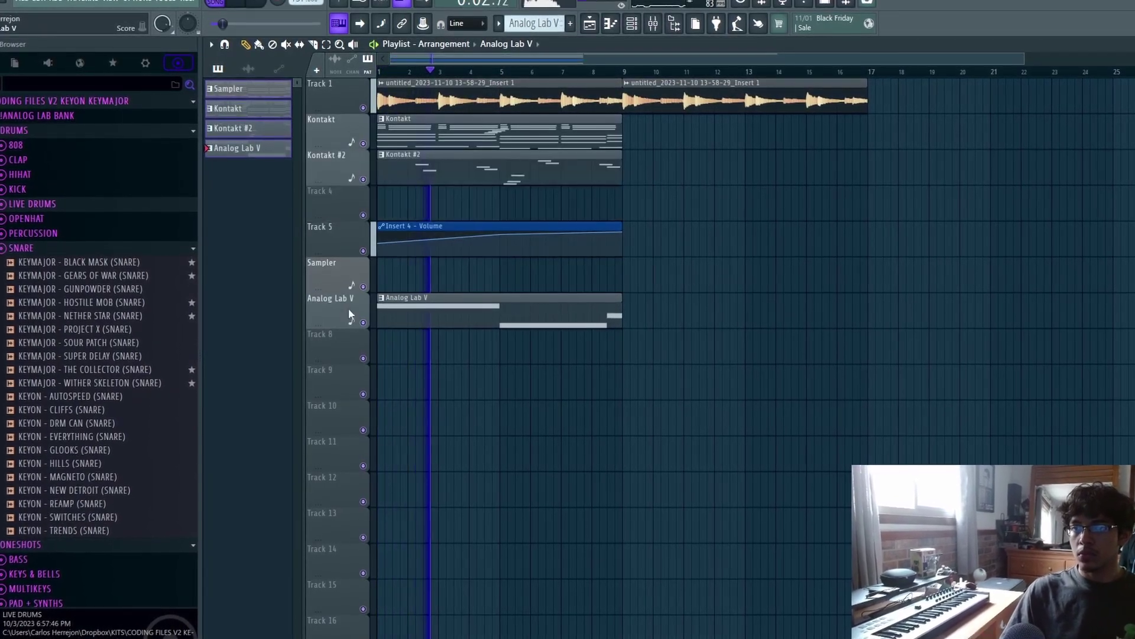
{"action": "left_click_drag", "start_coordinate": [349, 308], "coordinate": [343, 271]}
- Repeat the Kontakt and Kontakt #2 clips from bar 9 and delete their originals in bars 1 to 8
{"action": "left_click_drag", "start_coordinate": [486, 183], "coordinate": [489, 195]}
{"action": "key", "text": "ctrl+b"}
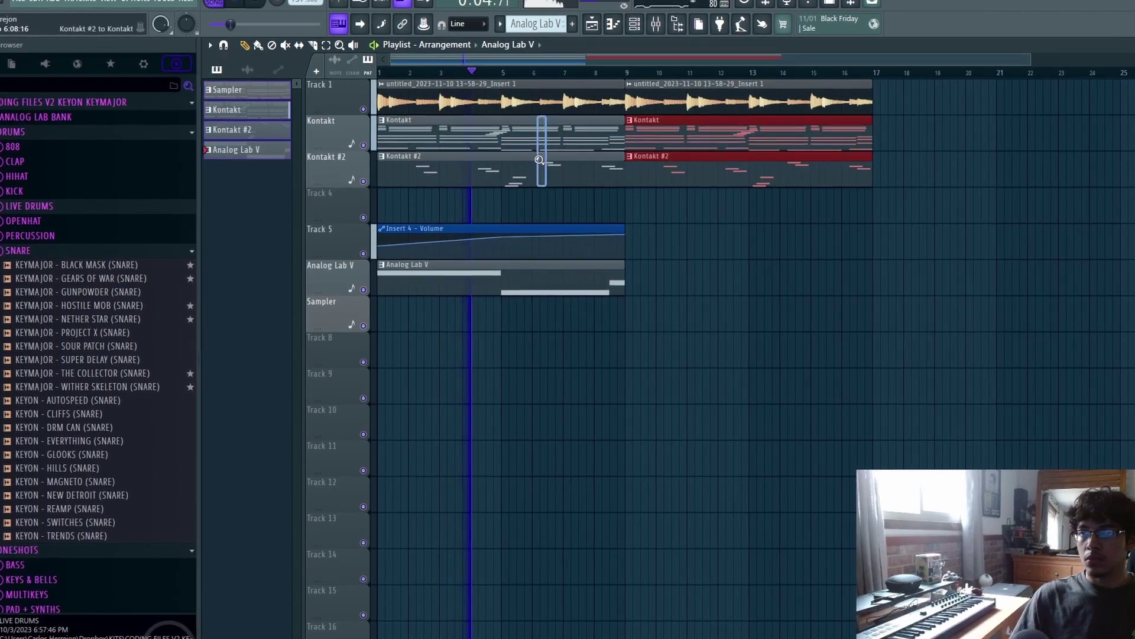
{"action": "scroll", "coordinate": [588, 185], "scroll_direction": "up", "scroll_amount": 3}
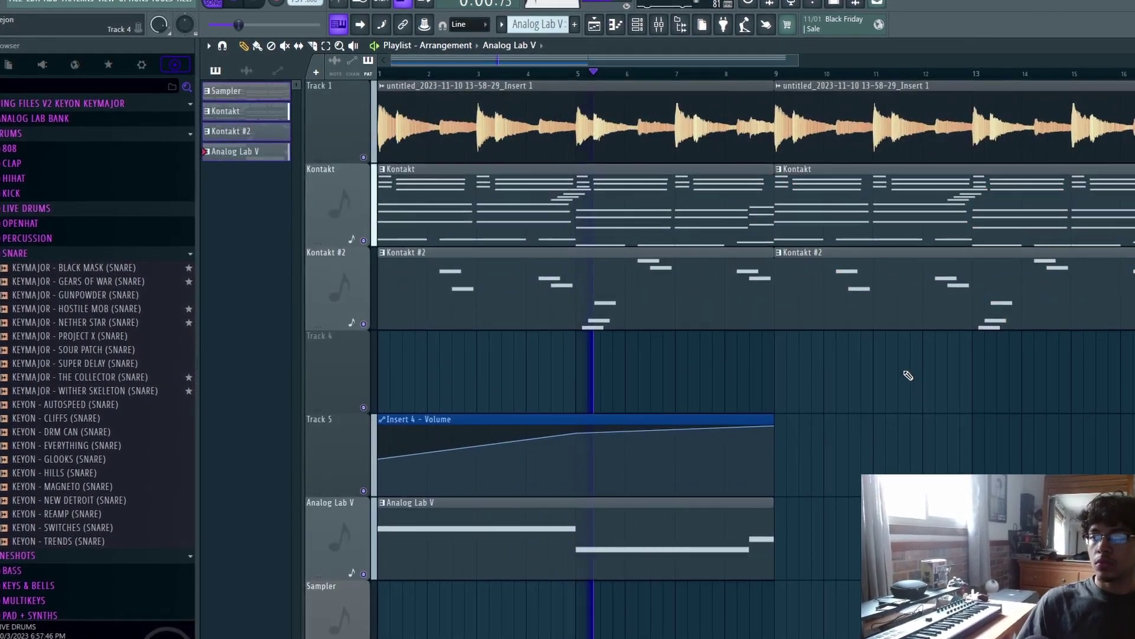
{"action": "right_click", "coordinate": [743, 307]}
{"action": "right_click", "coordinate": [728, 212]}
- Select the Insert 4 volume automation and Analog Lab V clips and duplicate them from bar 9
{"action": "left_click_drag", "start_coordinate": [824, 388], "coordinate": [633, 555]}
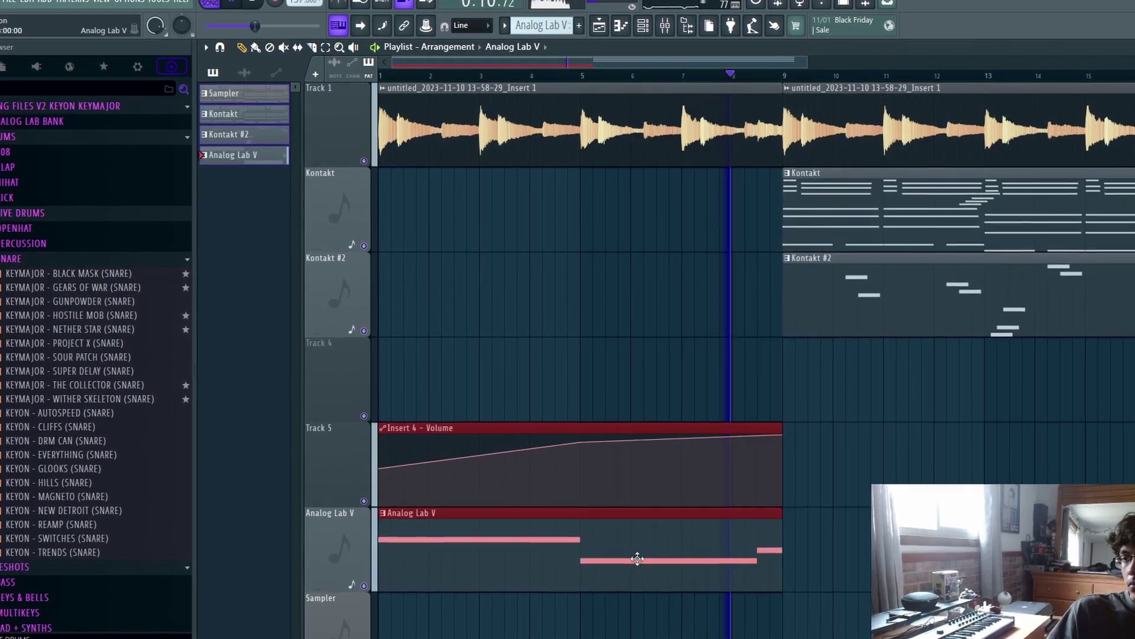
{"action": "key", "text": "ctrl+b"}
{"action": "scroll", "coordinate": [651, 400], "scroll_direction": "down", "scroll_amount": 3}
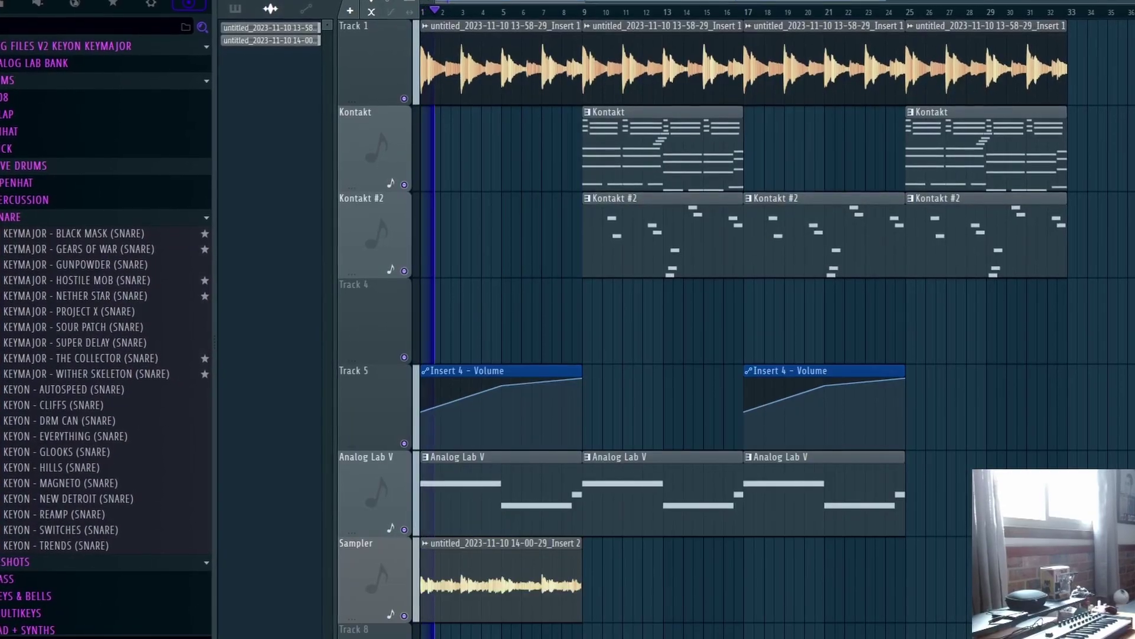
- Inspect the Fruity parametric EQ 2 curve on mixer track 5, which holds the 14-00-29 recording, and close it
{"action": "key", "text": "F9"}
{"action": "left_click", "coordinate": [612, 411]}
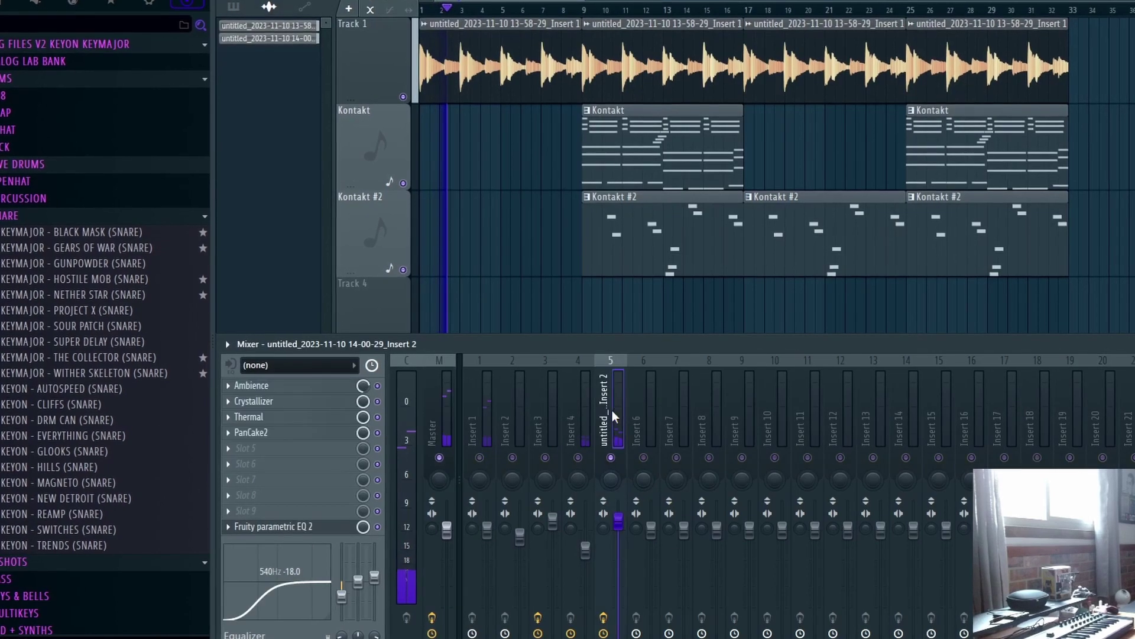
{"action": "left_click", "coordinate": [299, 527]}
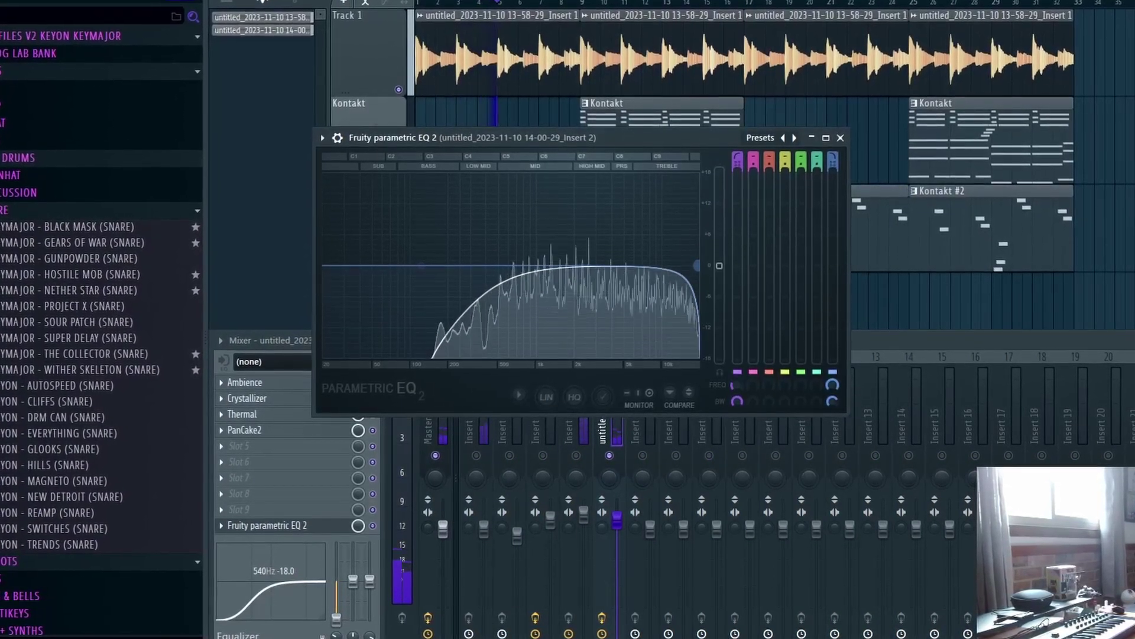
{"action": "left_click", "coordinate": [610, 451]}
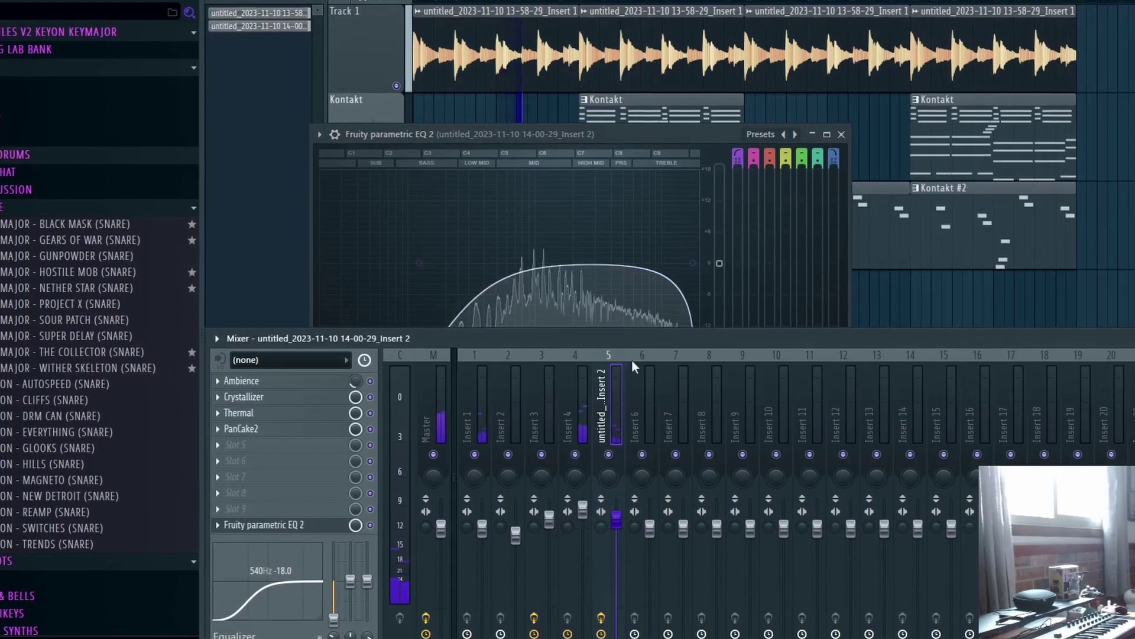
{"action": "left_click", "coordinate": [842, 134]}
{"action": "key", "text": "F9"}
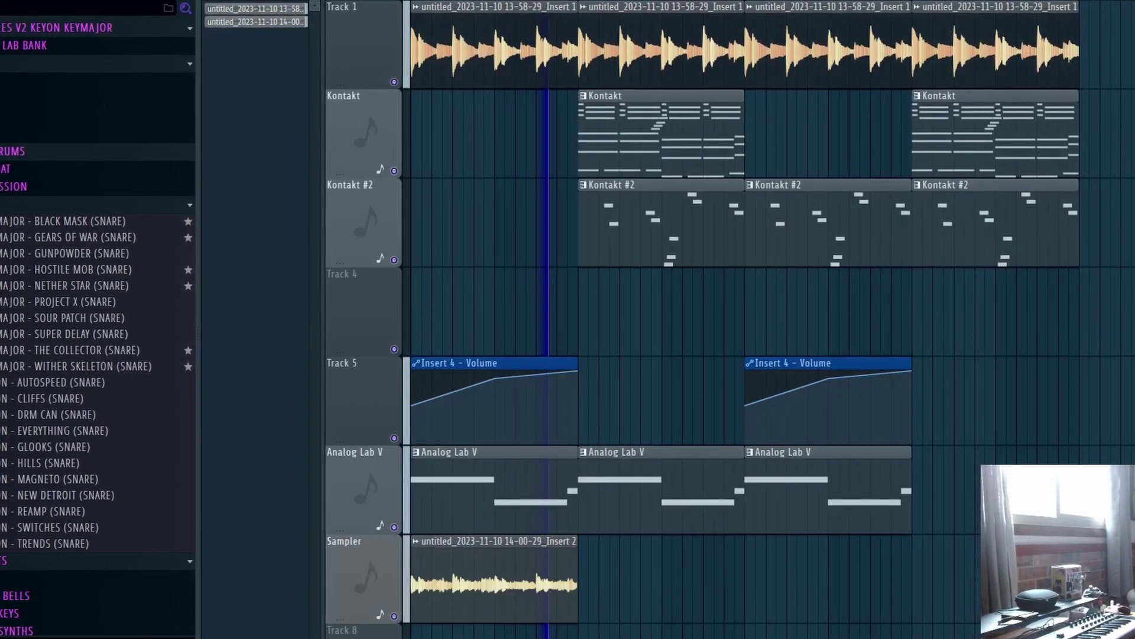
{"action": "key", "text": "F9"}
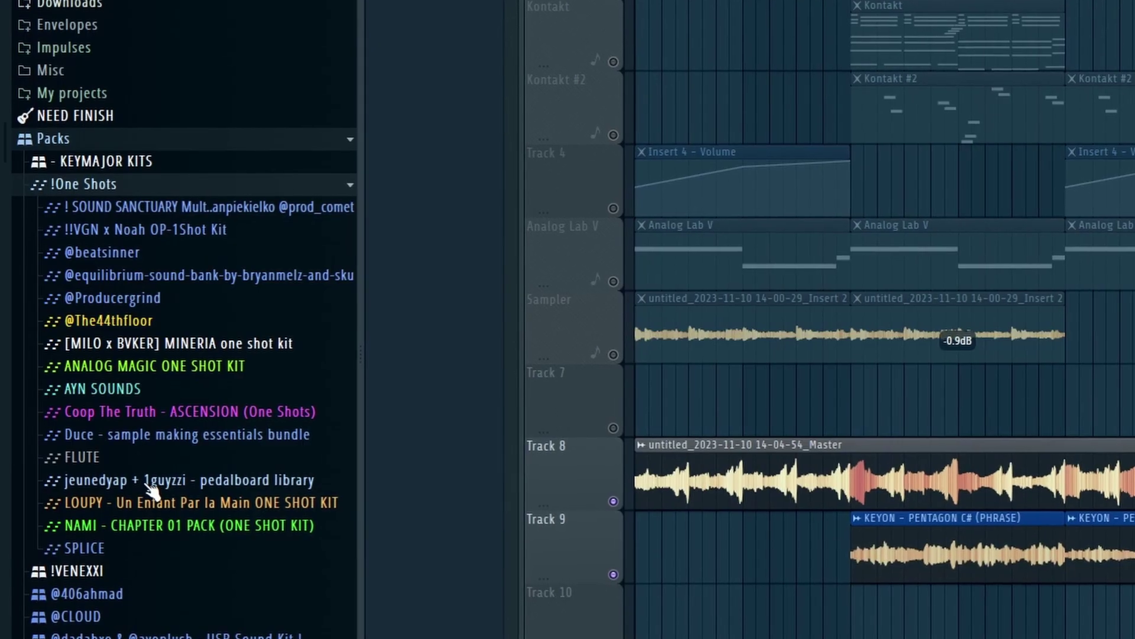
- Browse the pedalboard library one shots and audition samples such as hamony club - mood
{"action": "left_click", "coordinate": [152, 553]}
{"action": "left_click", "coordinate": [166, 402]}
{"action": "scroll", "coordinate": [103, 402], "scroll_direction": "down", "scroll_amount": 10}
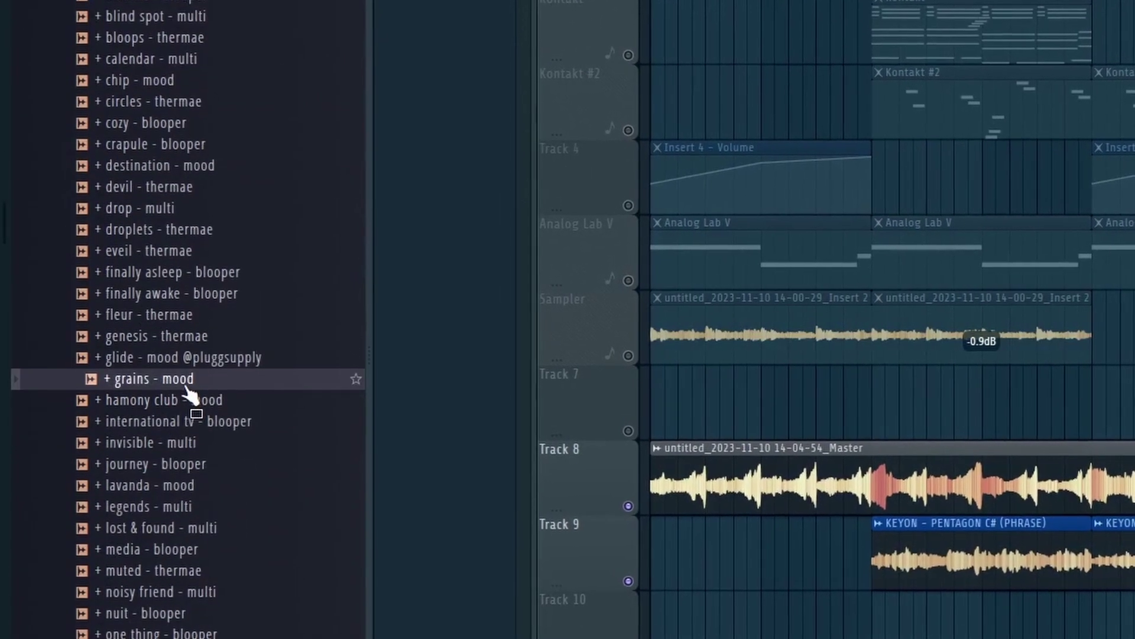
{"action": "left_click", "coordinate": [142, 400]}
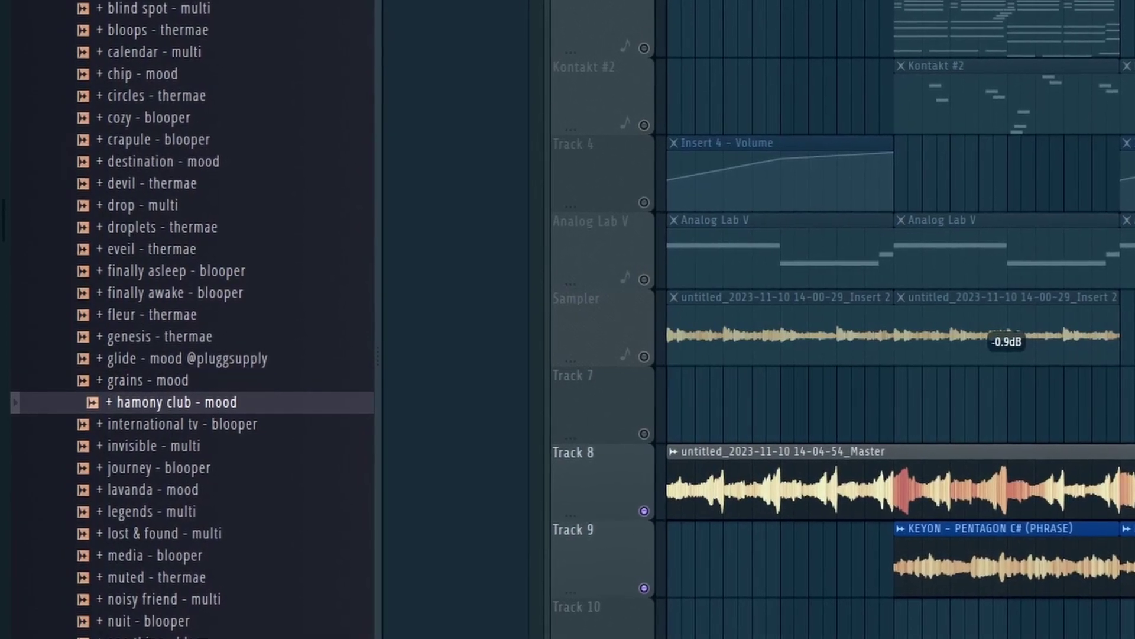
{"action": "scroll", "coordinate": [438, 443], "scroll_direction": "down", "scroll_amount": 2}
{"action": "left_click", "coordinate": [159, 487]}
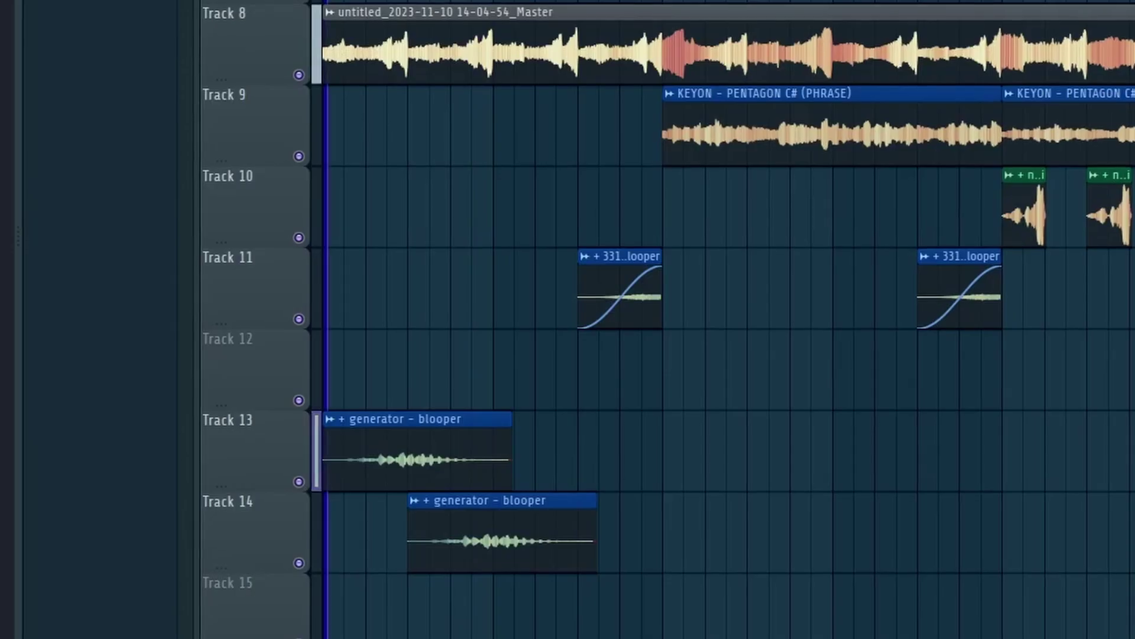
- Stretch the generator - blooper clip on Track 14 shorter as its own unique clip and check its channel settings
{"action": "right_click", "coordinate": [407, 535]}
{"action": "left_click_drag", "start_coordinate": [615, 556], "coordinate": [527, 559]}
{"action": "double_click", "coordinate": [500, 548]}
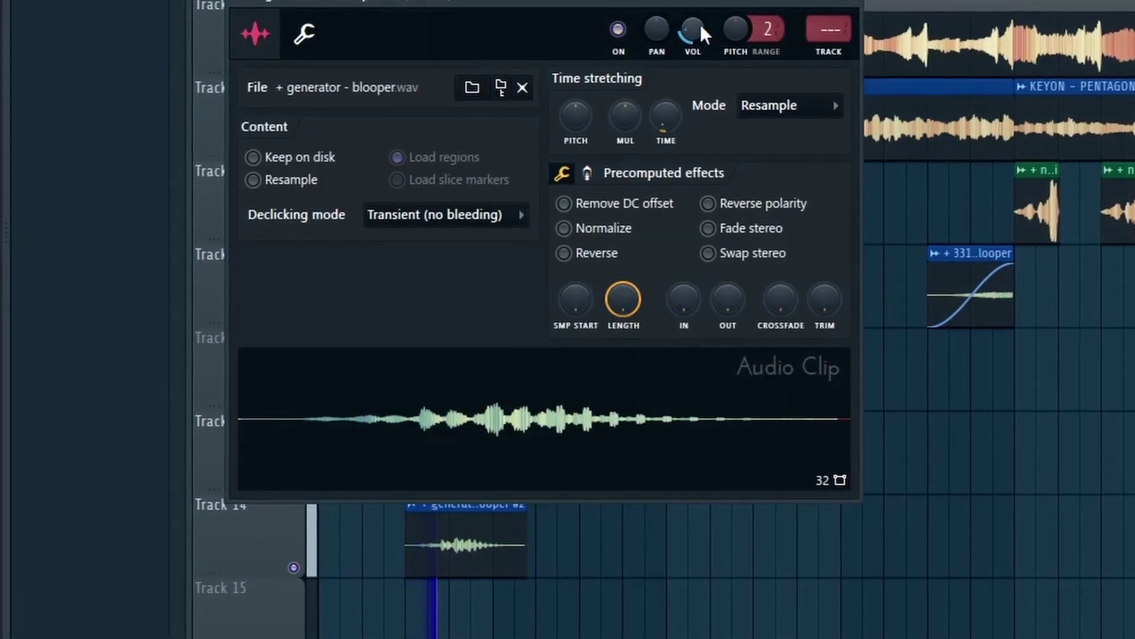
{"action": "left_click", "coordinate": [496, 532]}
- Copy the Track 13 generator - blooper clip to Track 12 and make the copy unique as a sample
{"action": "left_click_drag", "start_coordinate": [455, 464], "coordinate": [482, 378]}
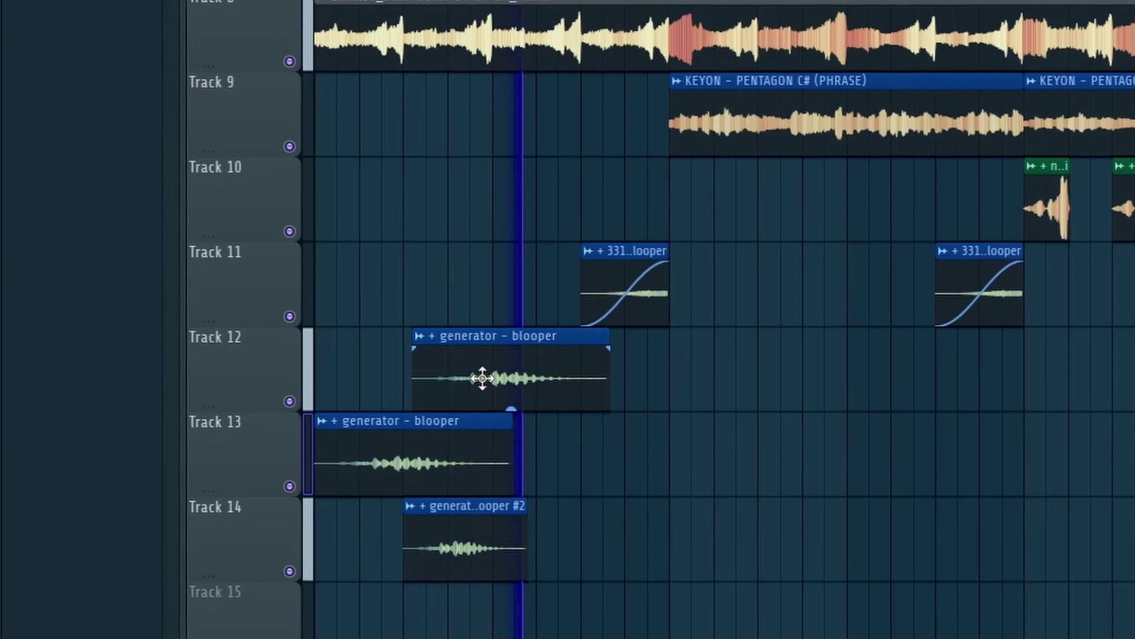
{"action": "left_click", "coordinate": [418, 336]}
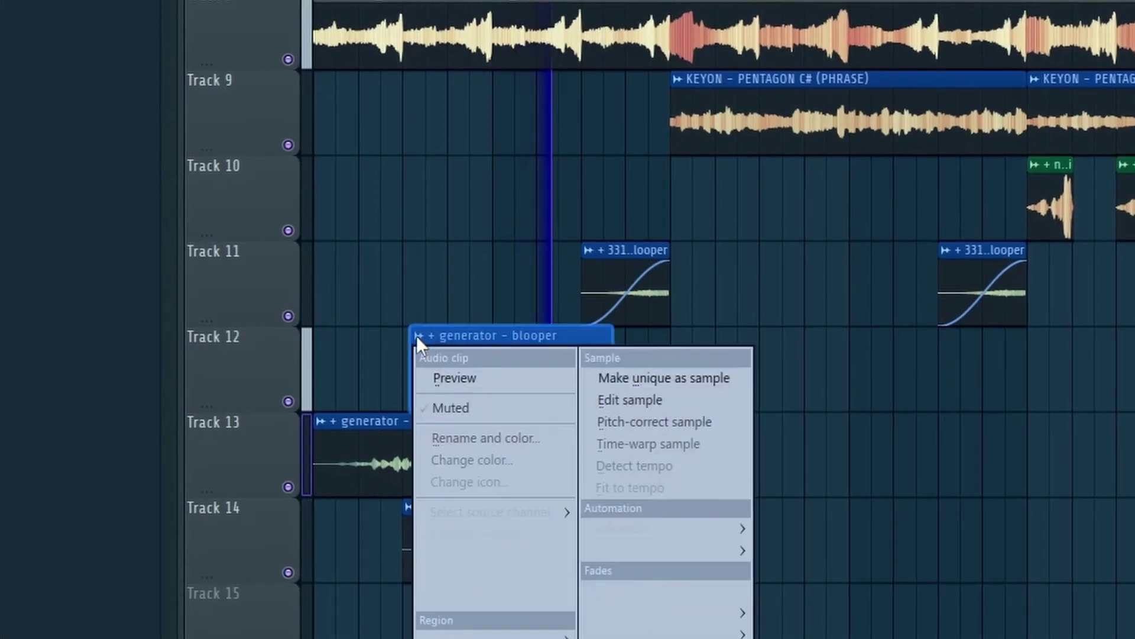
{"action": "left_click", "coordinate": [628, 374]}
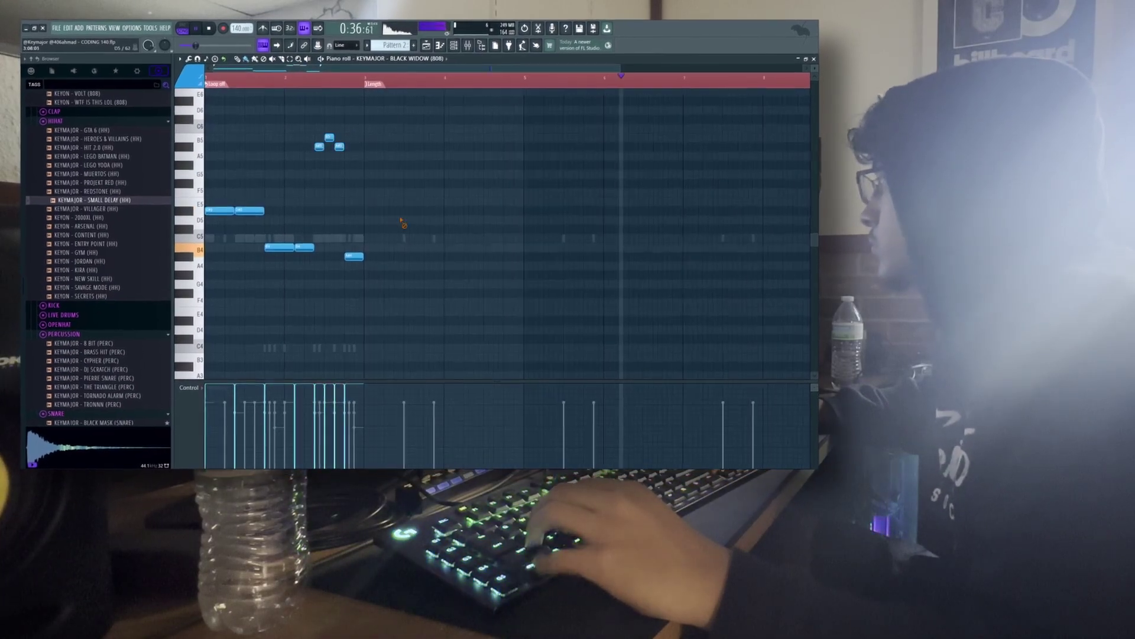
{"action": "scroll", "coordinate": [332, 231], "scroll_direction": "down", "scroll_amount": 2}
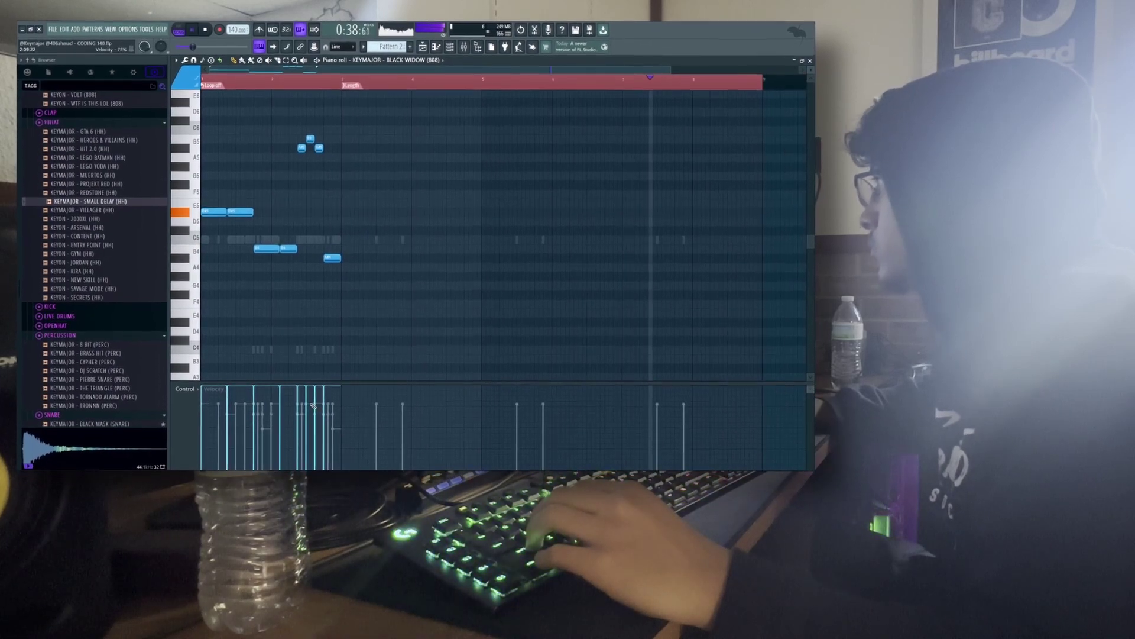
{"action": "scroll", "coordinate": [281, 160], "scroll_direction": "down", "scroll_amount": 2}
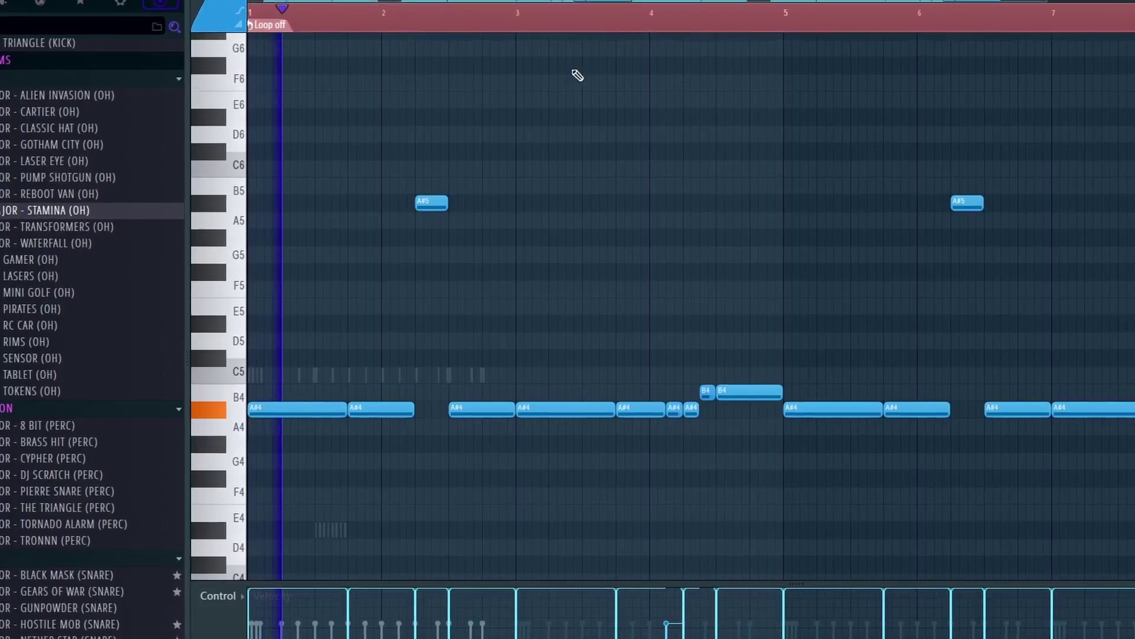
{"action": "scroll", "coordinate": [579, 73], "scroll_direction": "down", "scroll_amount": 2}
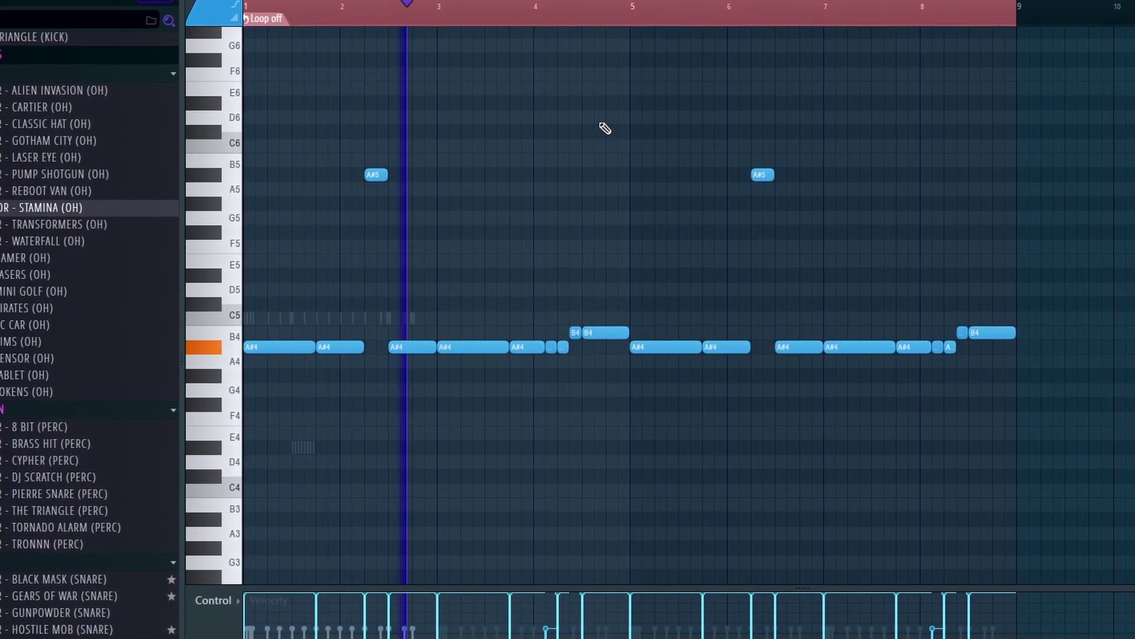